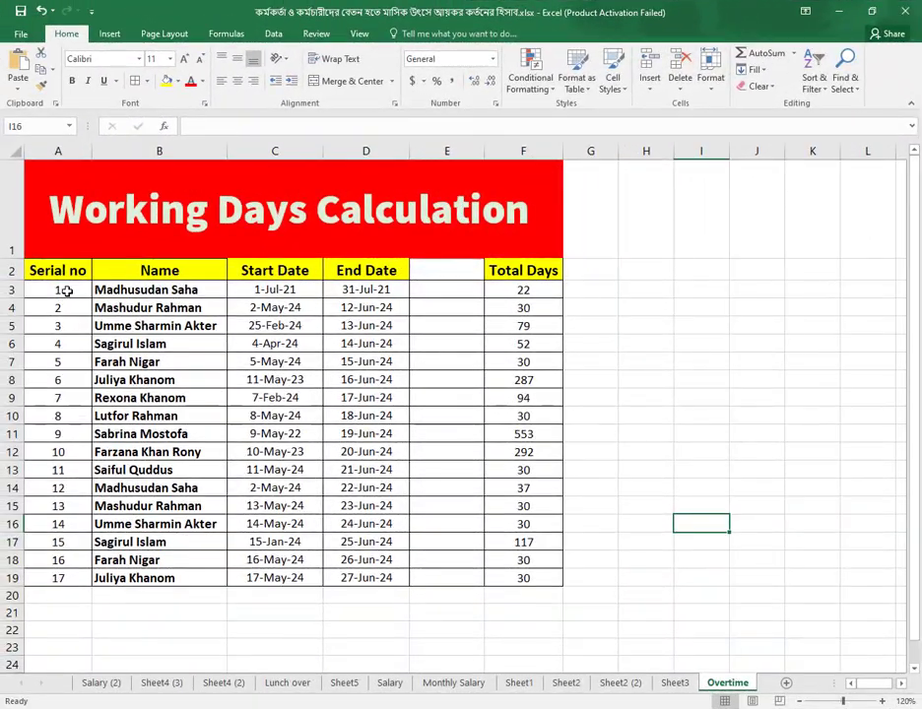
Review the serial numbers, names, start and end dates, and F3's NETWORKDAYS formula
left_click_drag(56, 289, 55, 578)
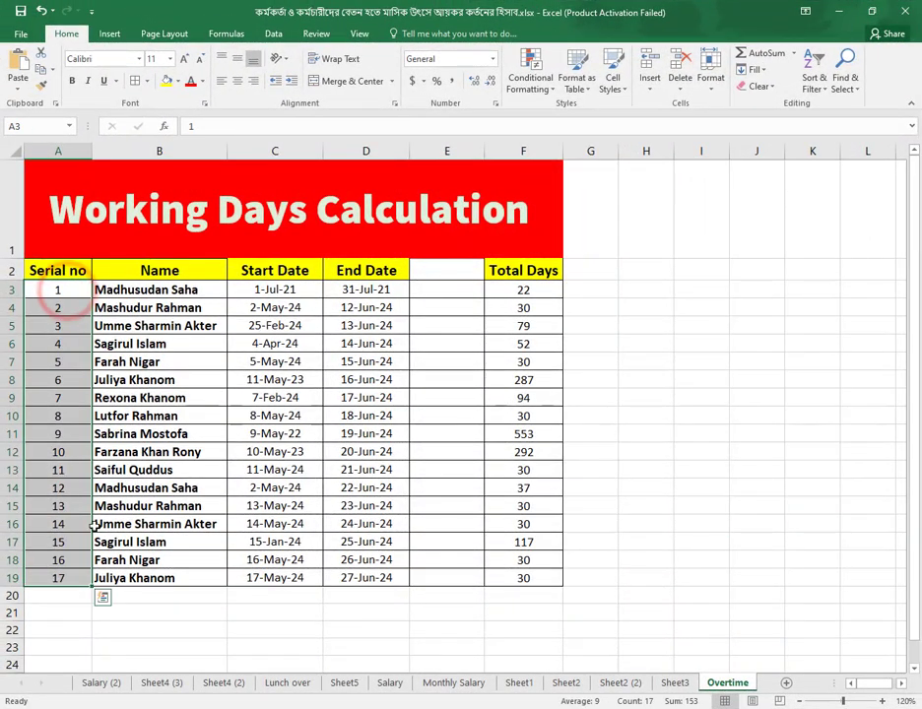
left_click_drag(152, 286, 162, 576)
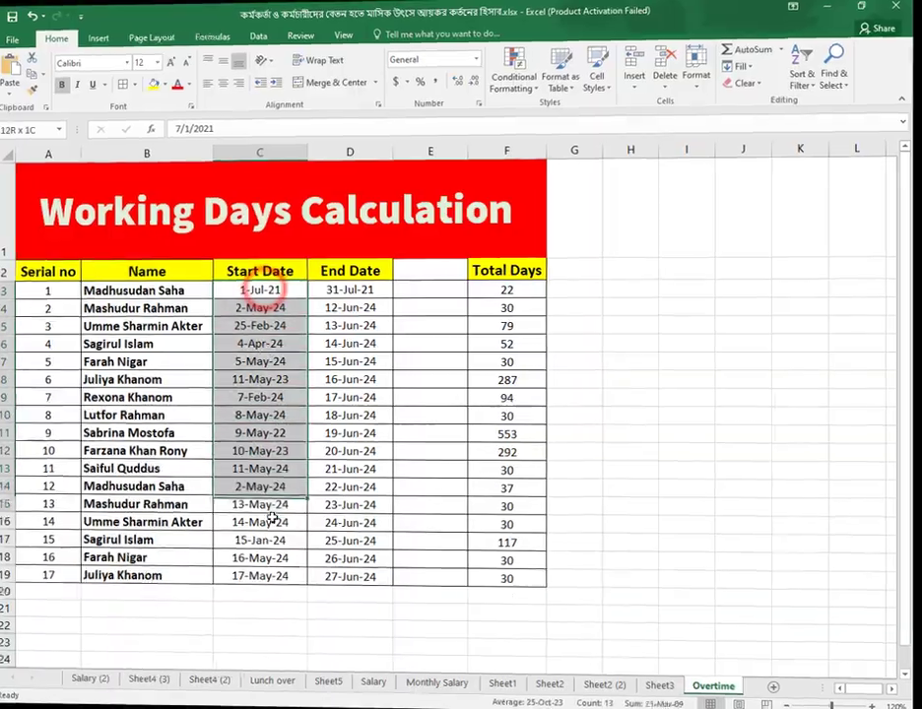
left_click_drag(279, 289, 276, 578)
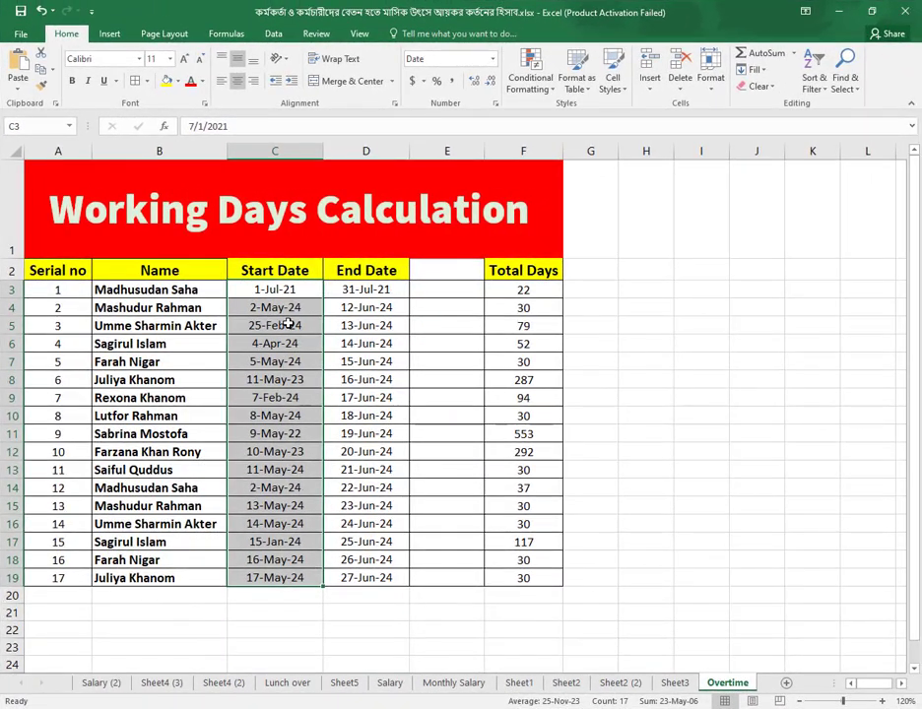
left_click(299, 291)
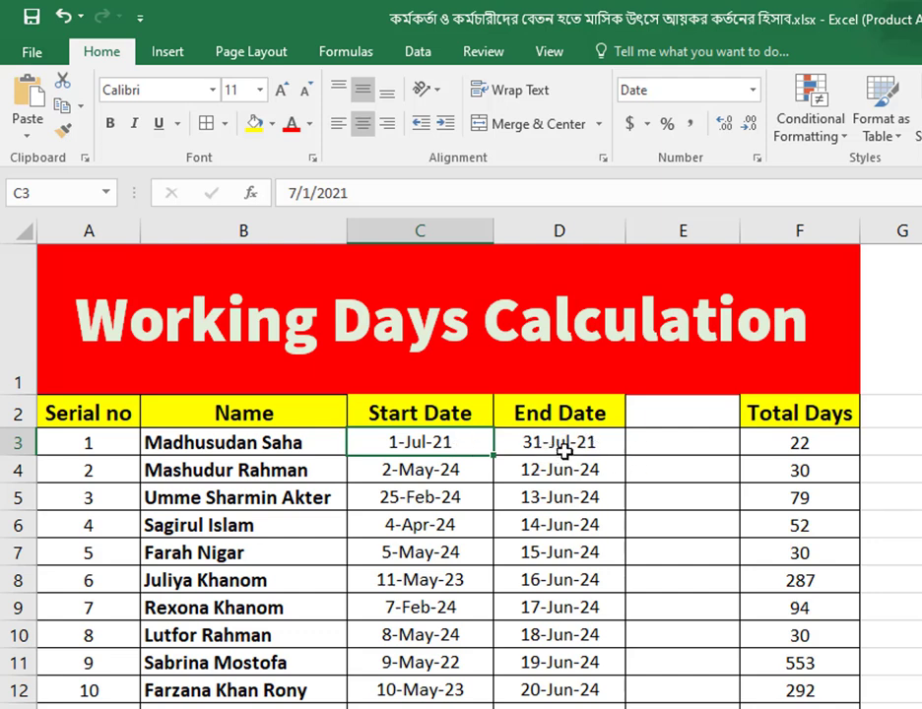
left_click(588, 447)
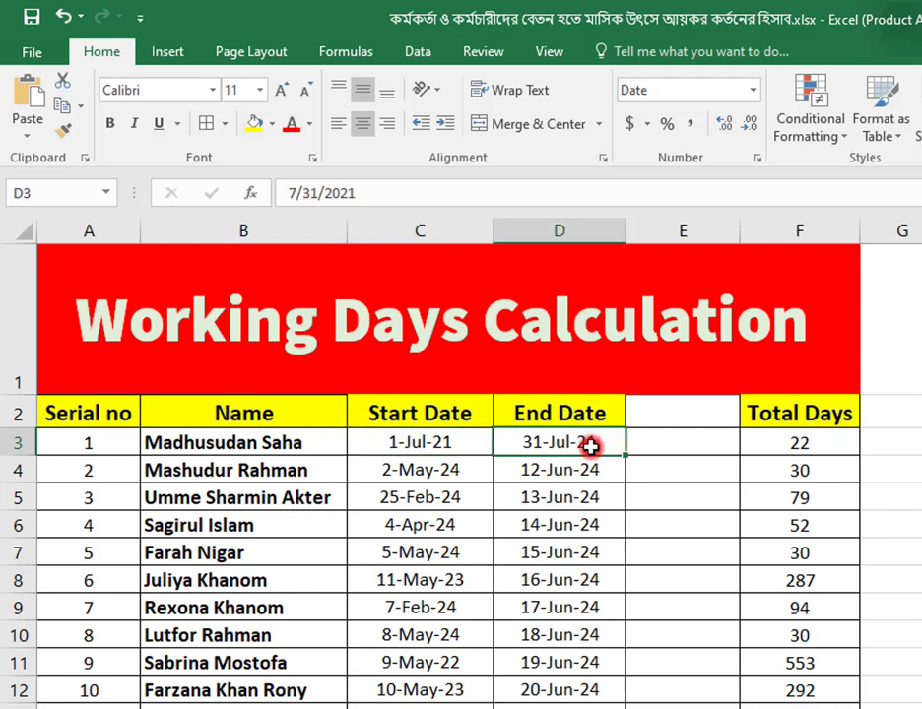
left_click_drag(438, 447, 438, 704)
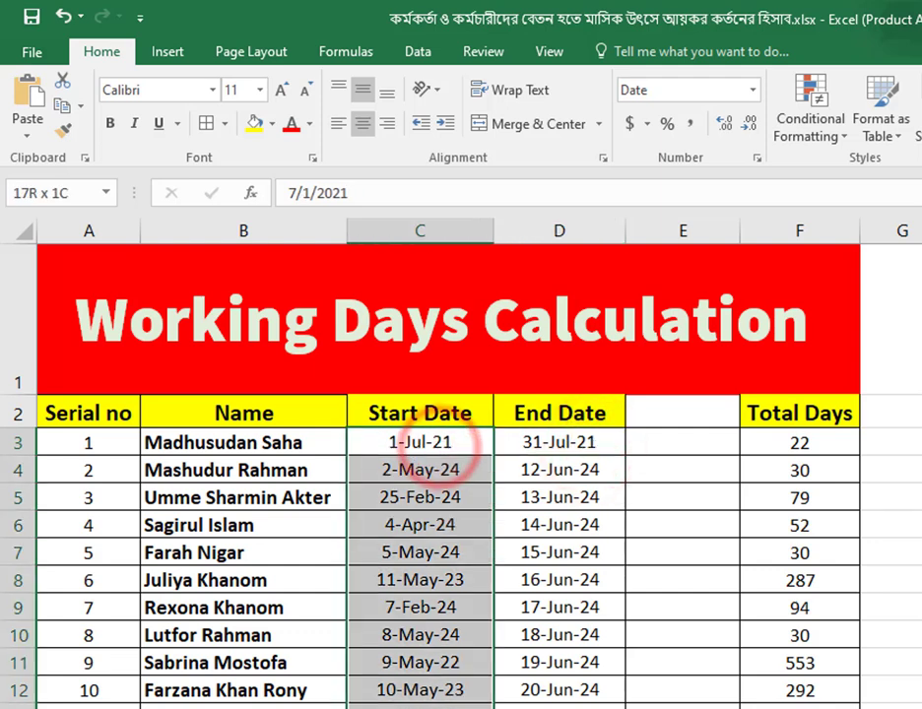
left_click_drag(566, 442, 570, 704)
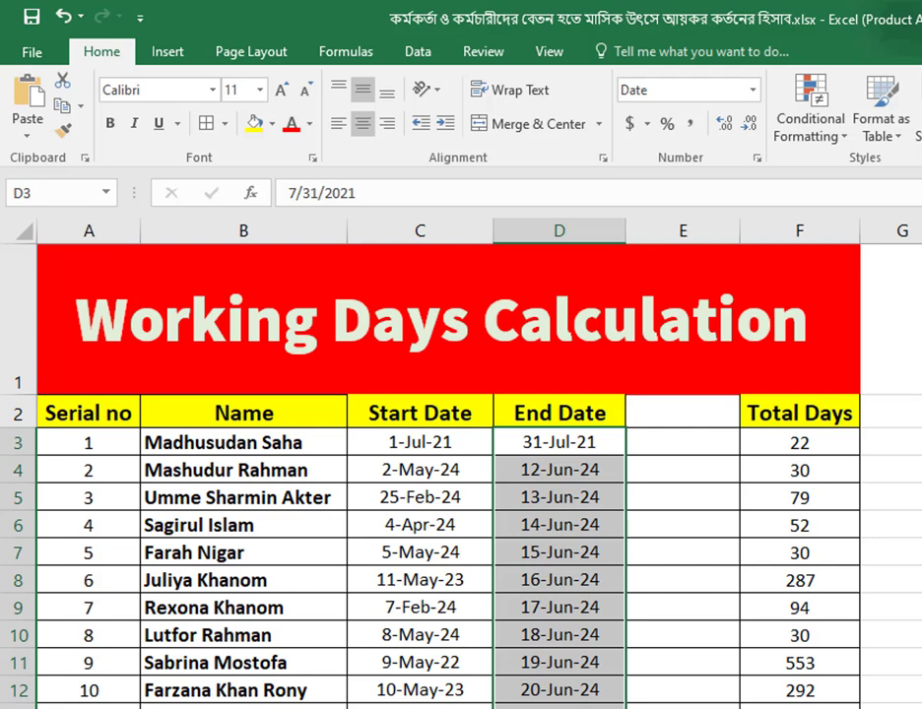
left_click(467, 442)
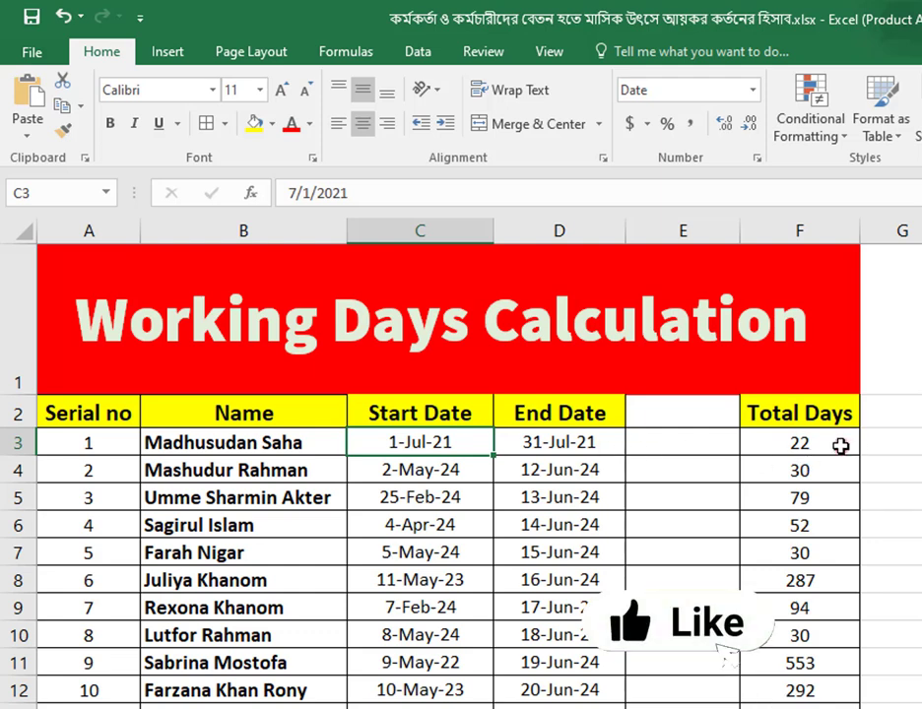
left_click(839, 445)
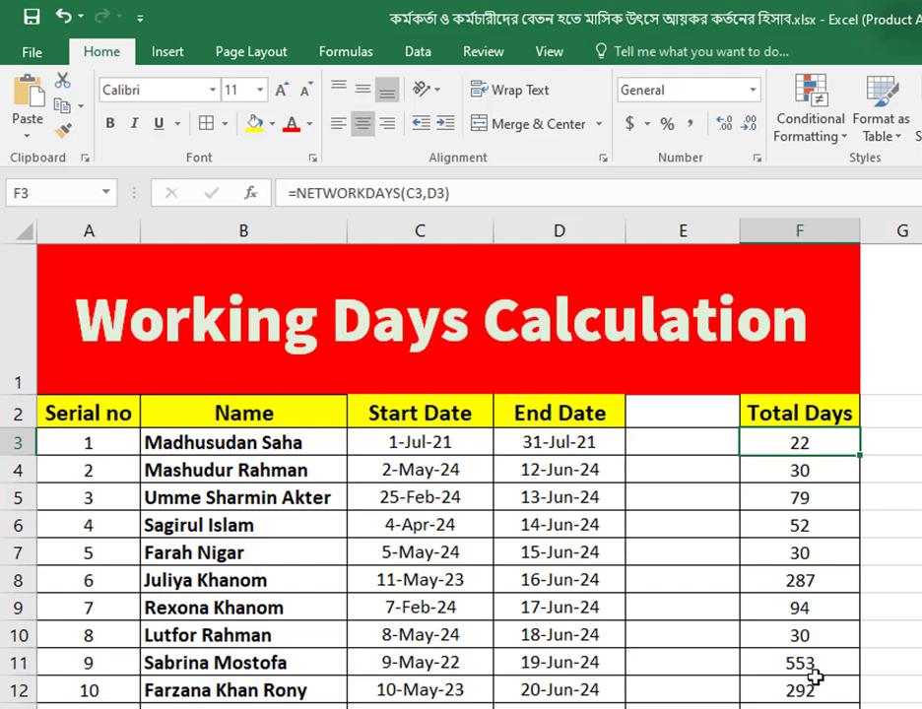
Change C11's start date month to 8, making it 9-Aug-22
double_click(433, 665)
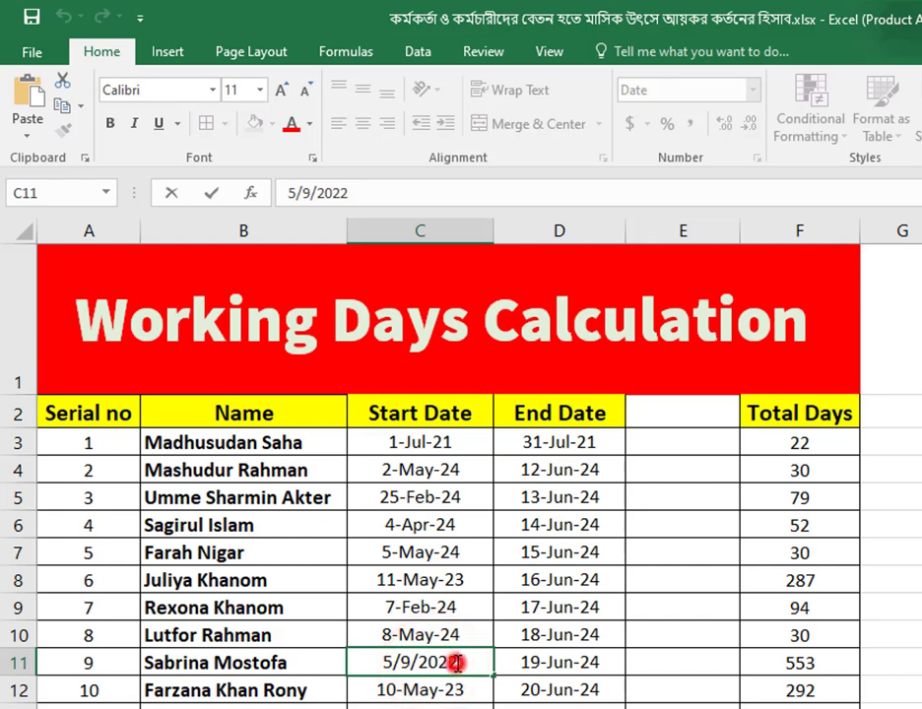
double_click(390, 661)
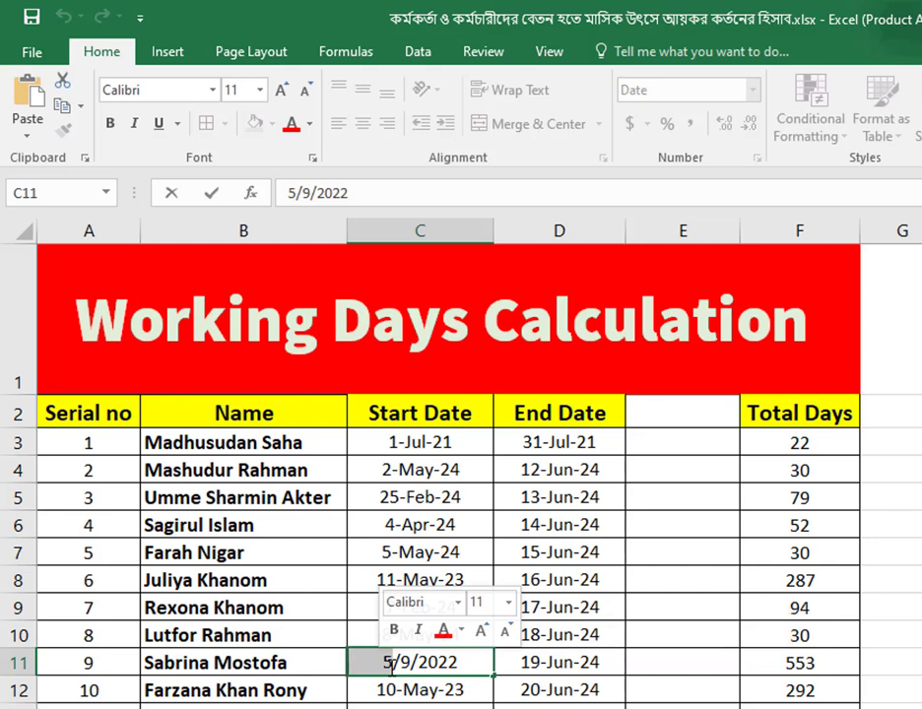
type("8")
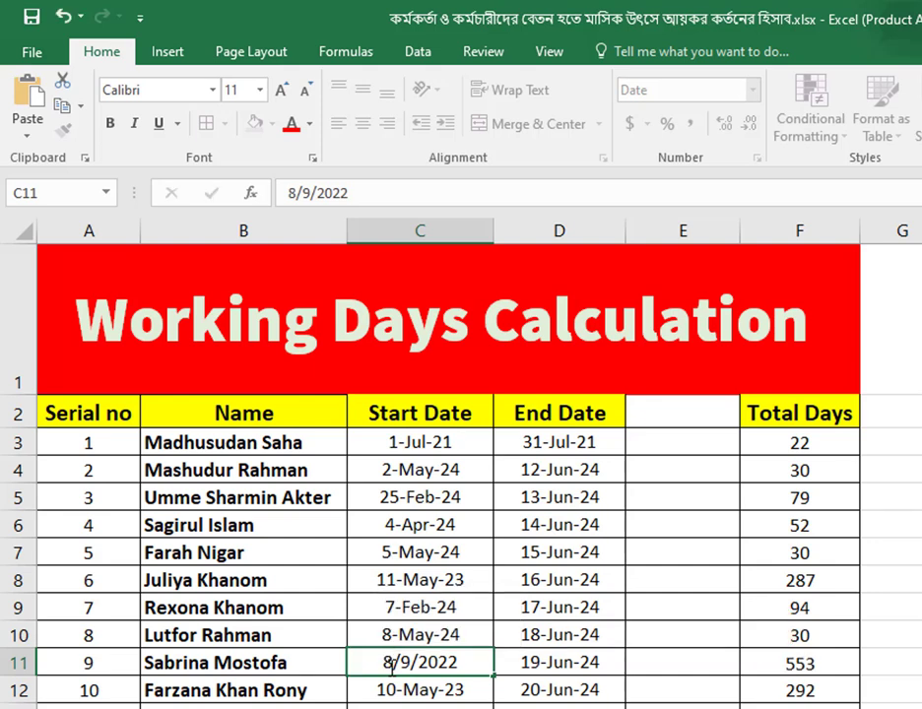
key("Return")
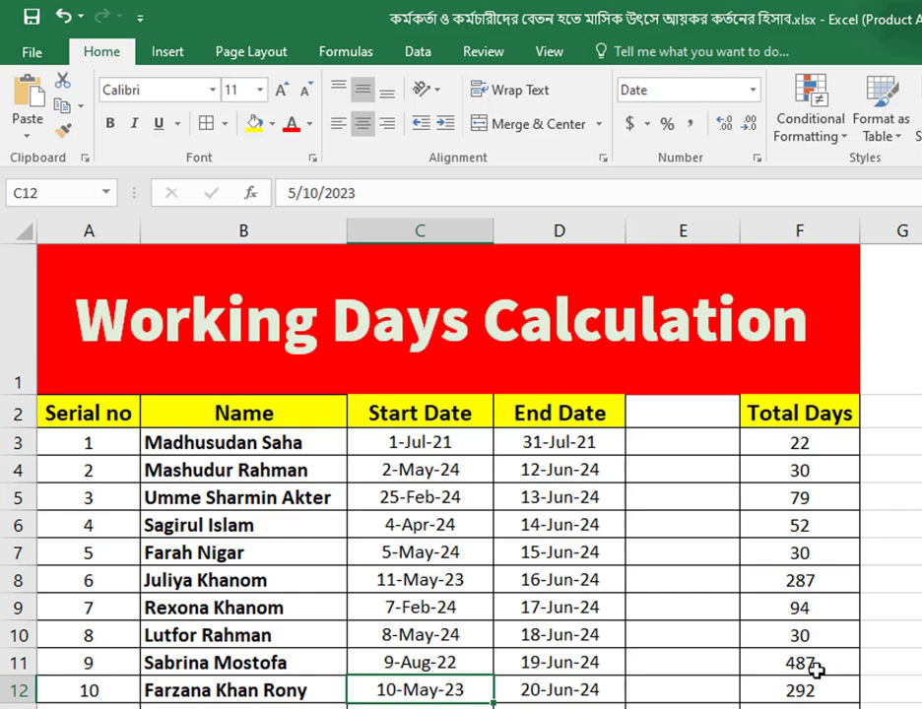
Try changing C11's year to 2023, then undo it back to 9-Aug-22
double_click(463, 663)
left_click_drag(474, 667, 438, 664)
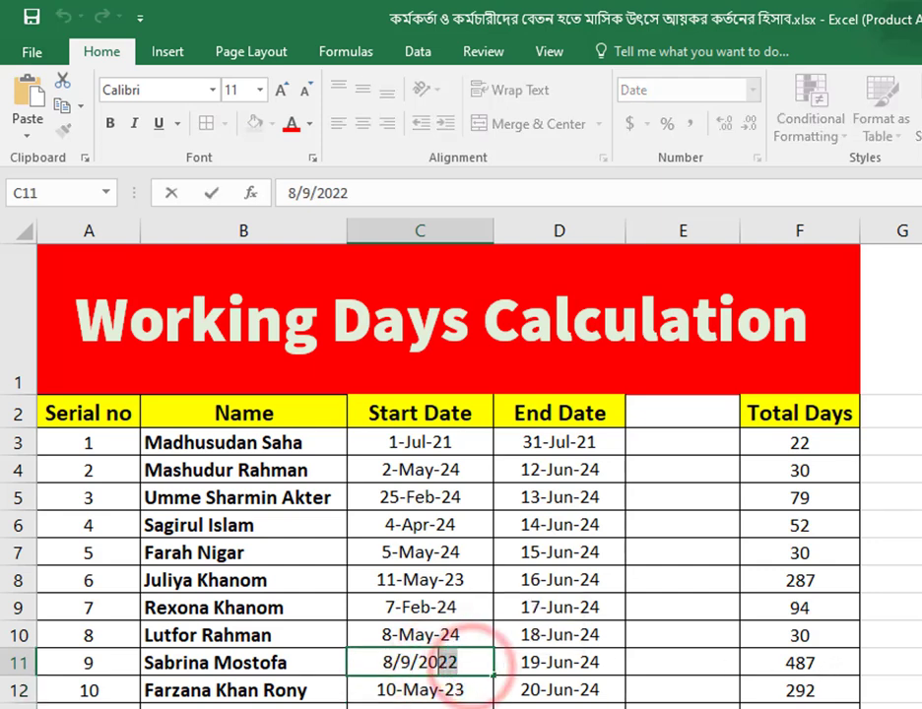
type("23")
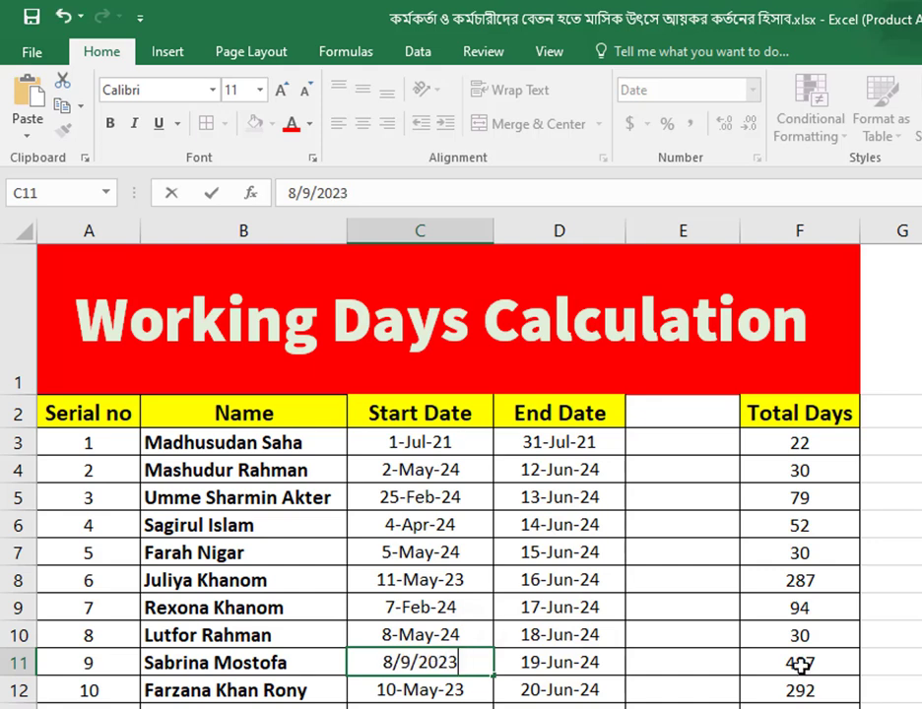
type("+")
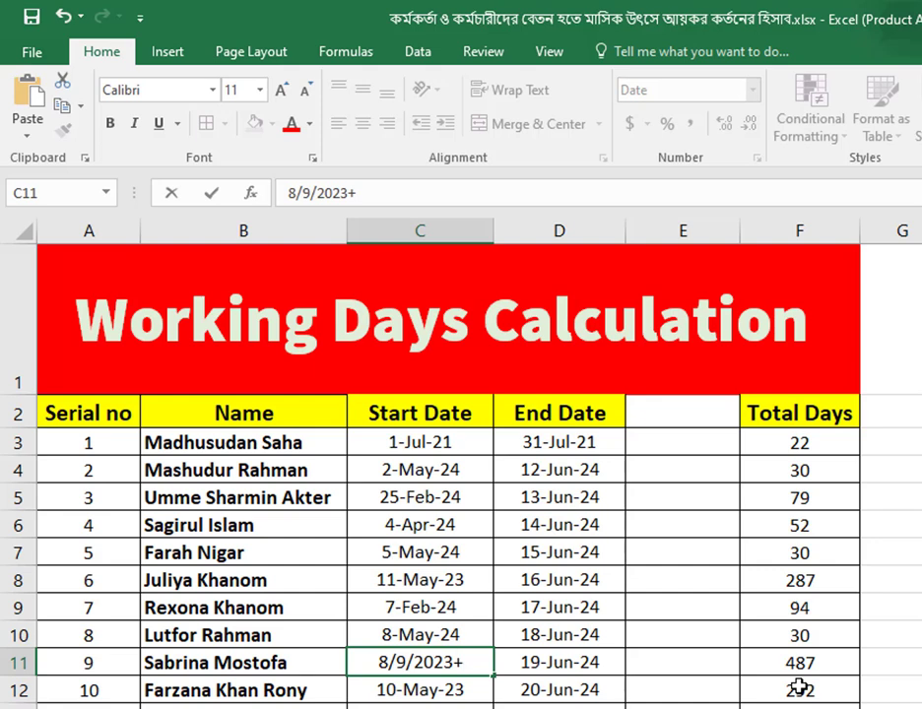
key("BackSpace")
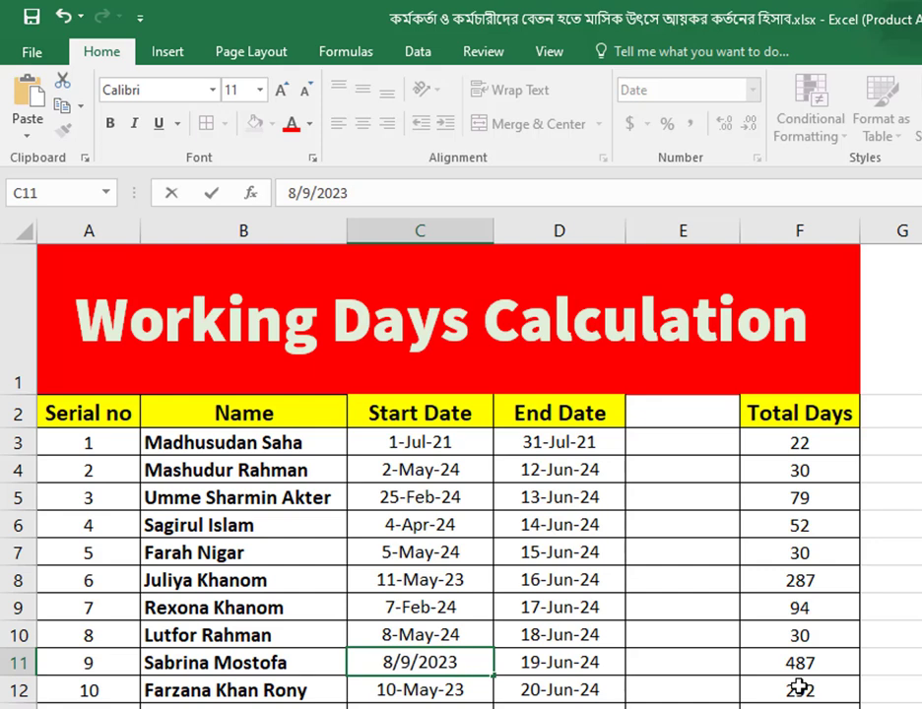
key("Return")
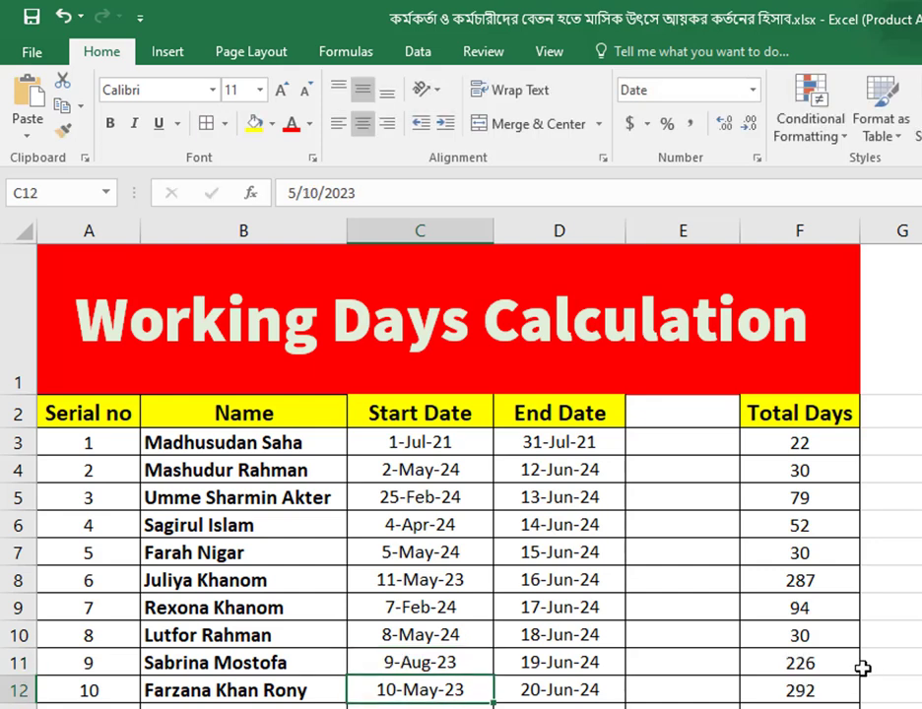
key("ctrl+z")
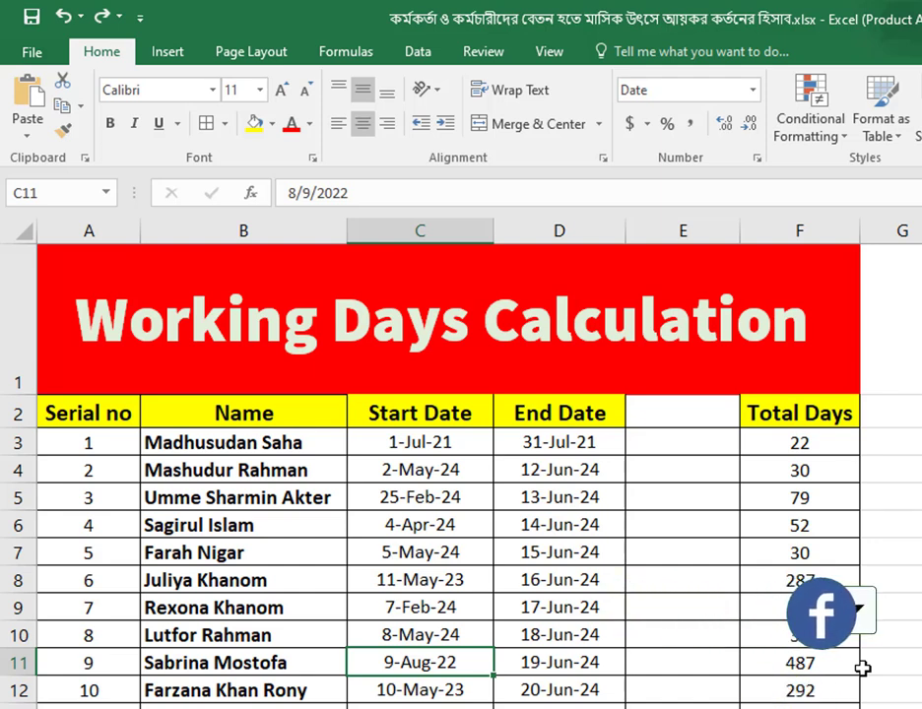
Enter =NETWORKDAYS(C3,D3) in E3, using C3 as start date and D3 as end date
left_click(711, 413)
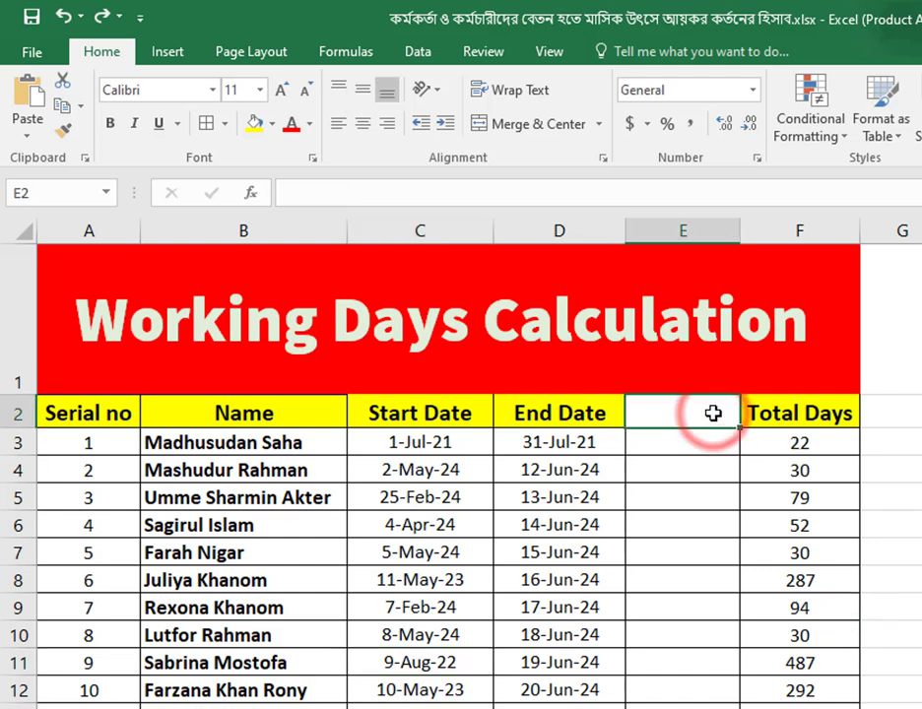
left_click(694, 443)
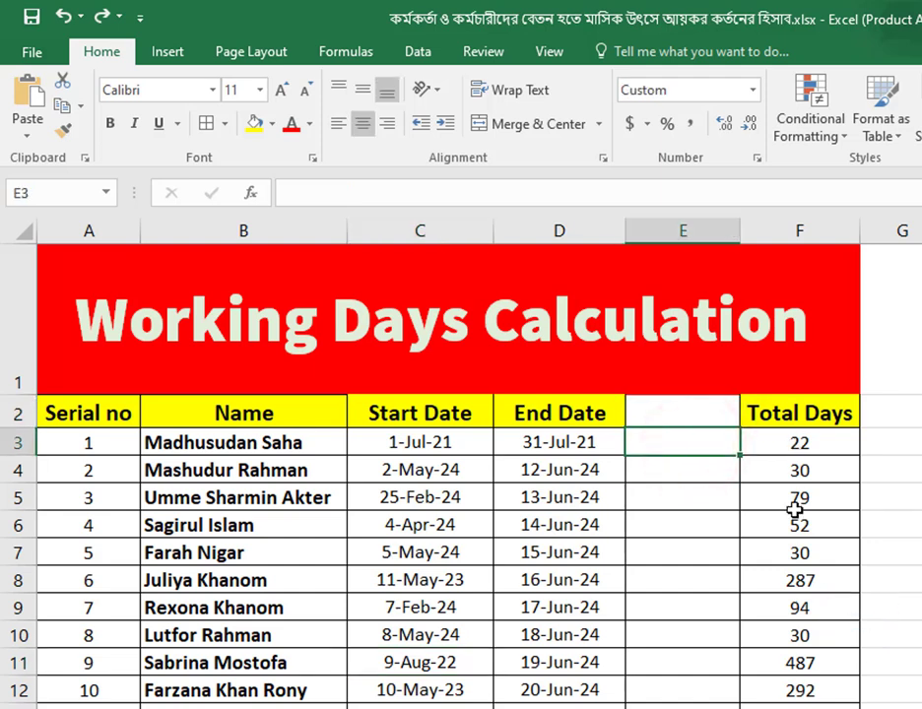
type("=")
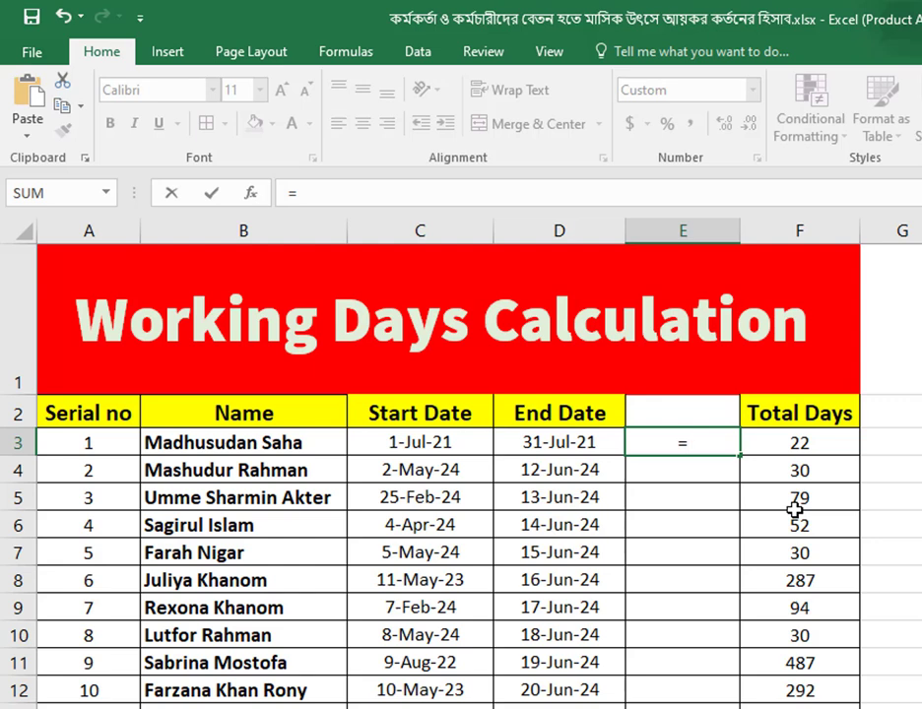
type("ne")
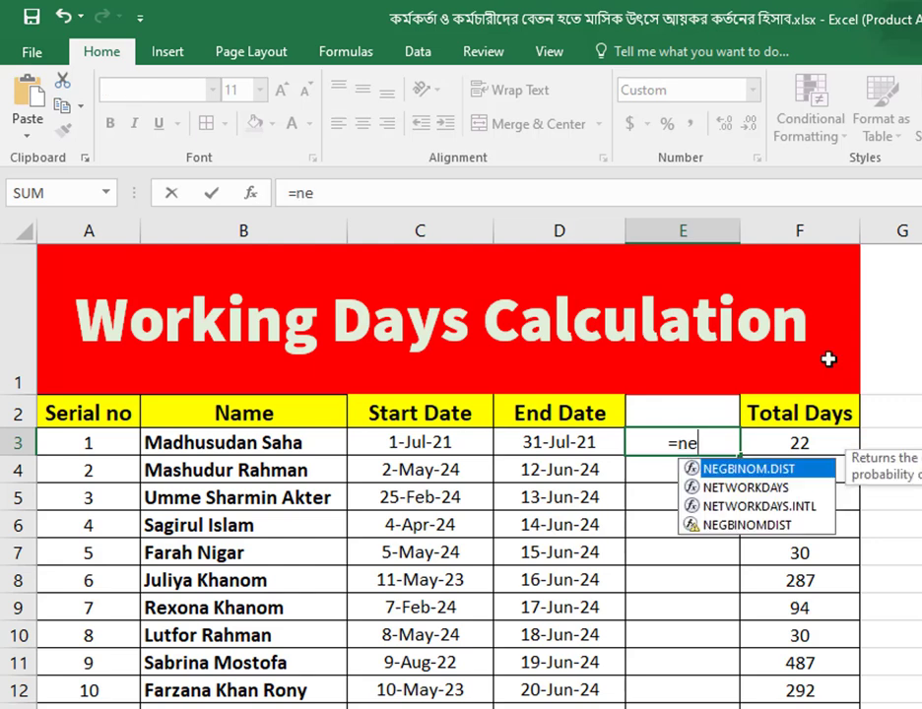
key("Down")
key("Tab")
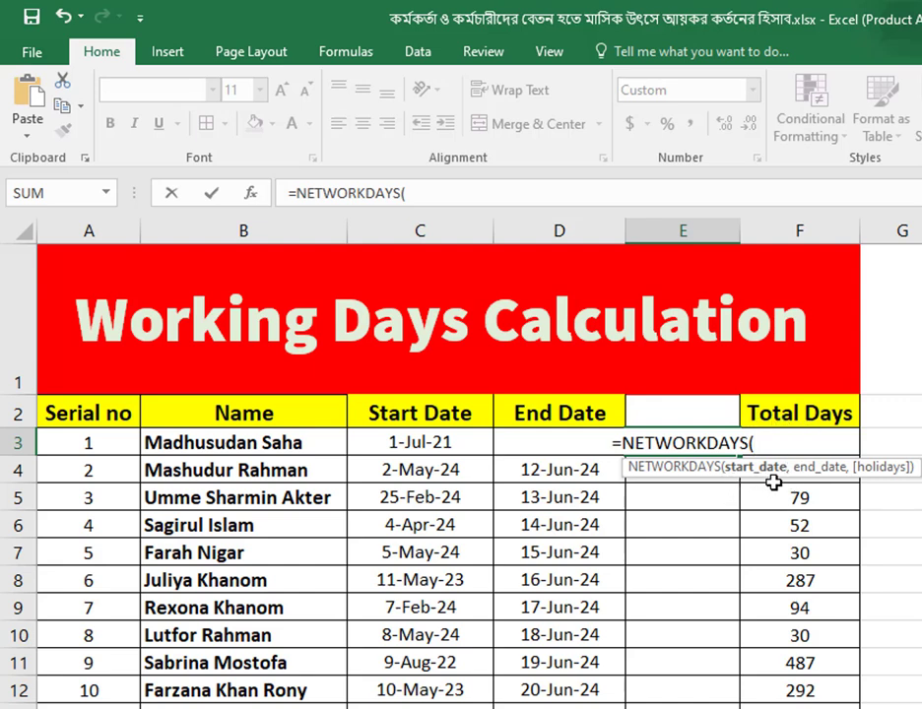
left_click(434, 441)
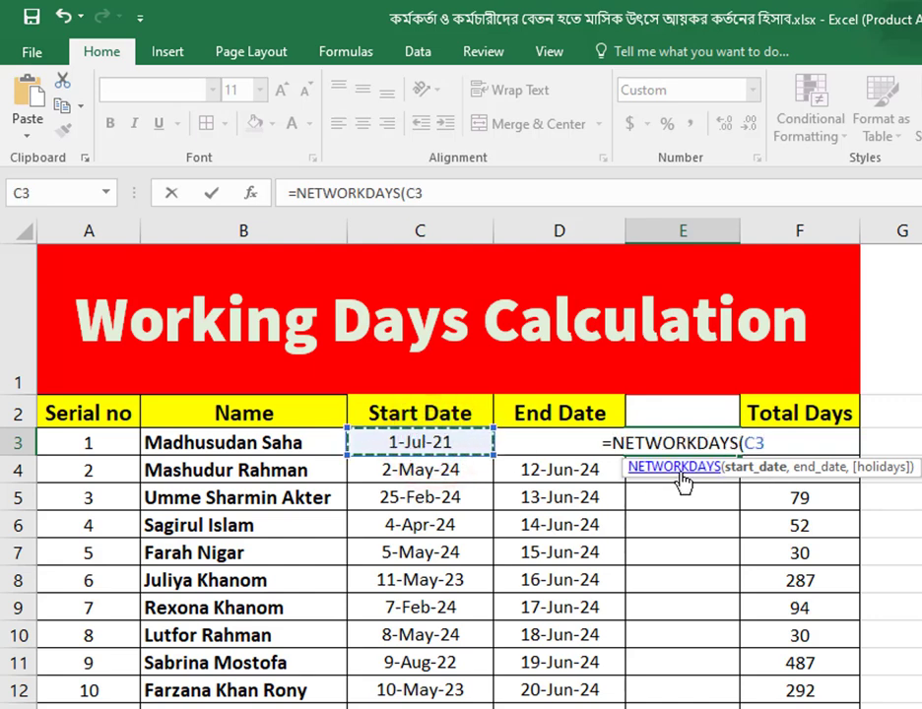
type(",")
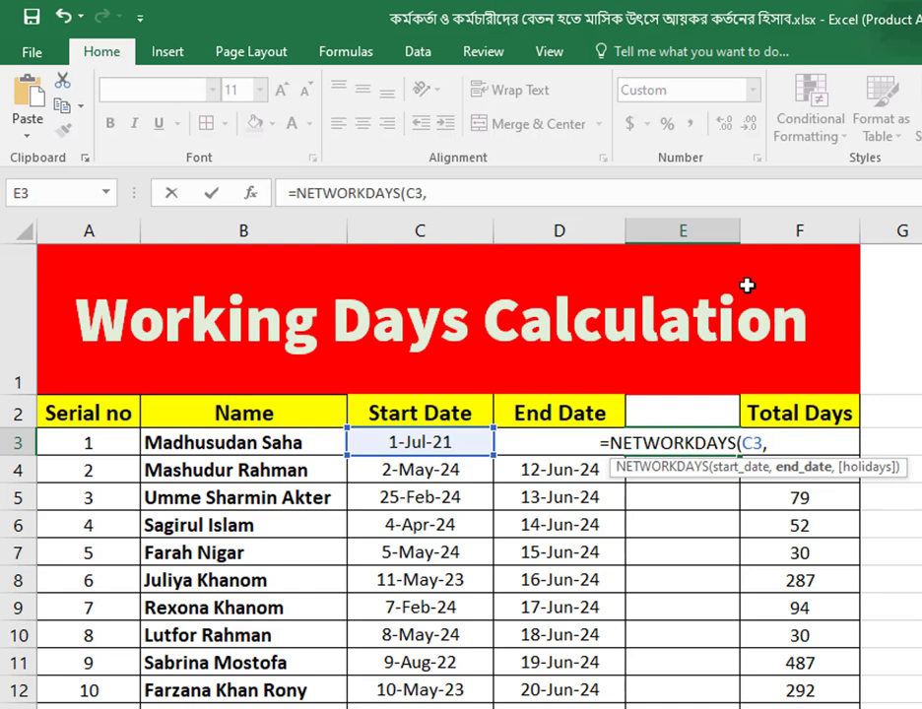
left_click(558, 435)
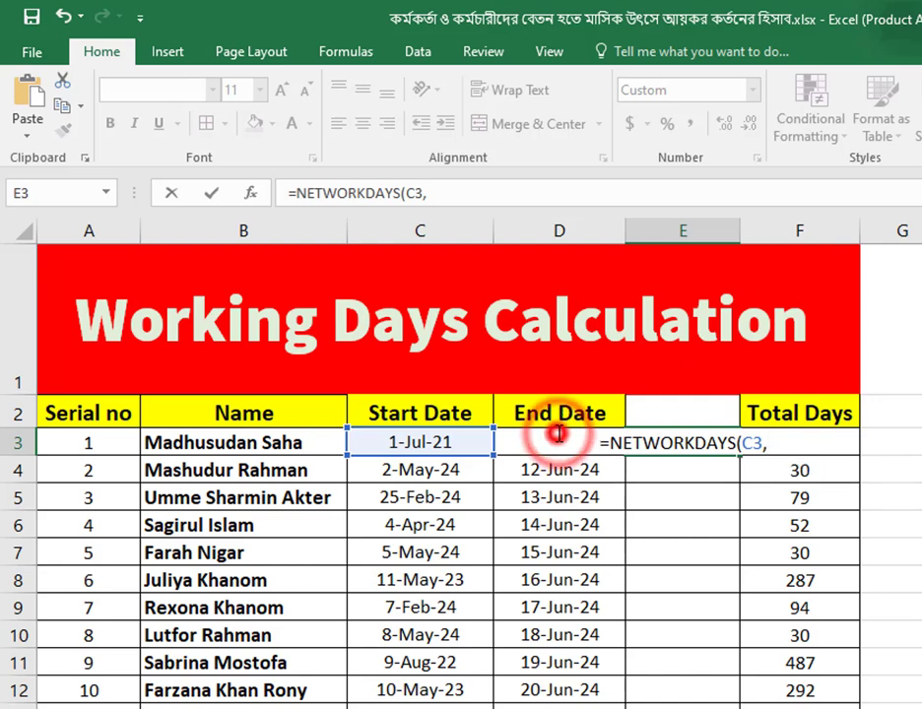
left_click(780, 443)
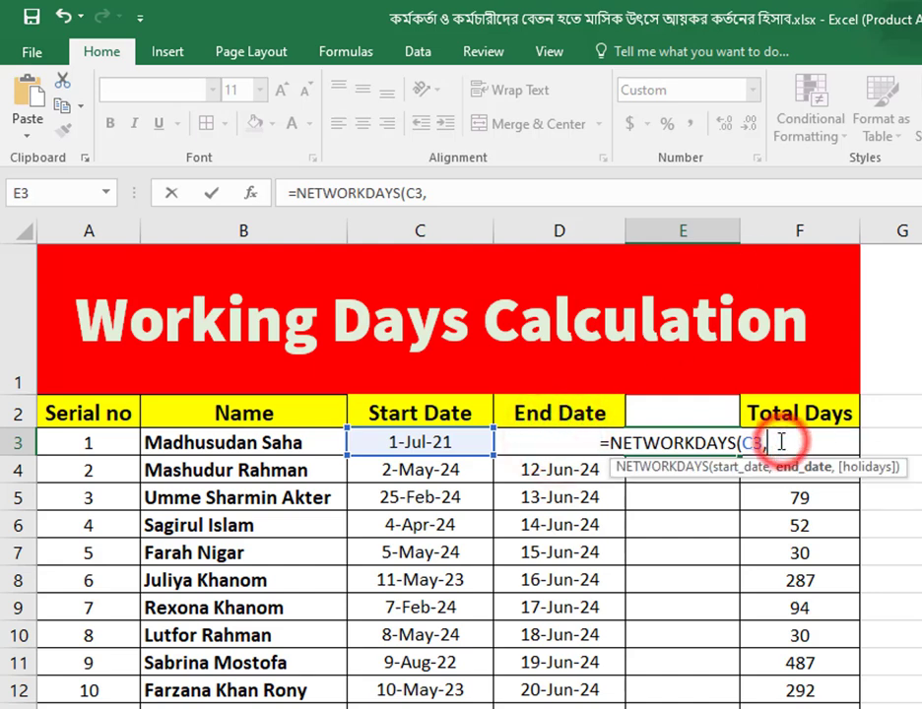
type("d3")
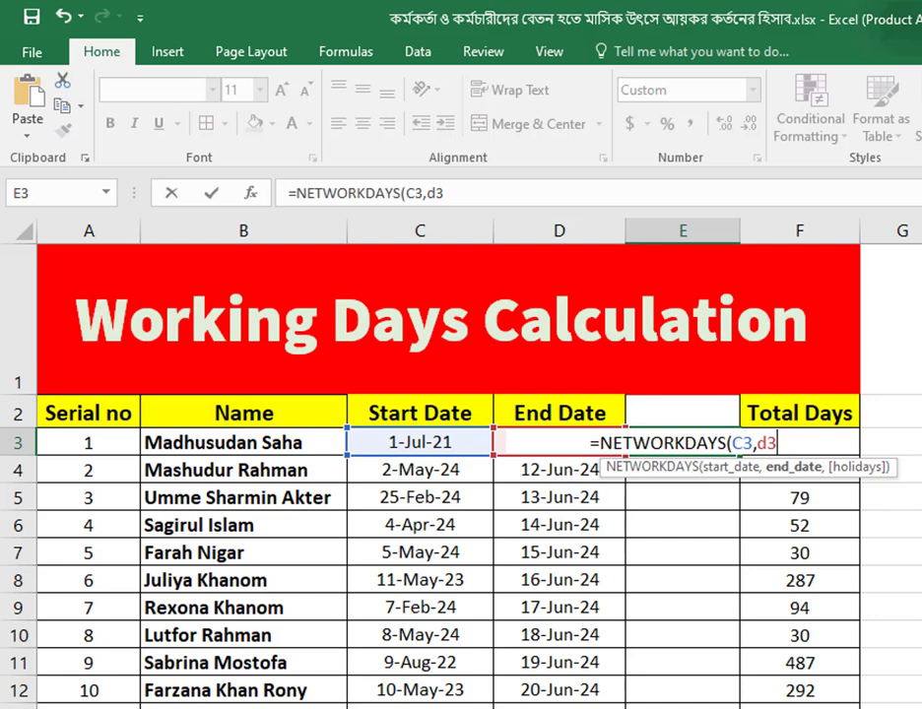
type(")")
key("Return")
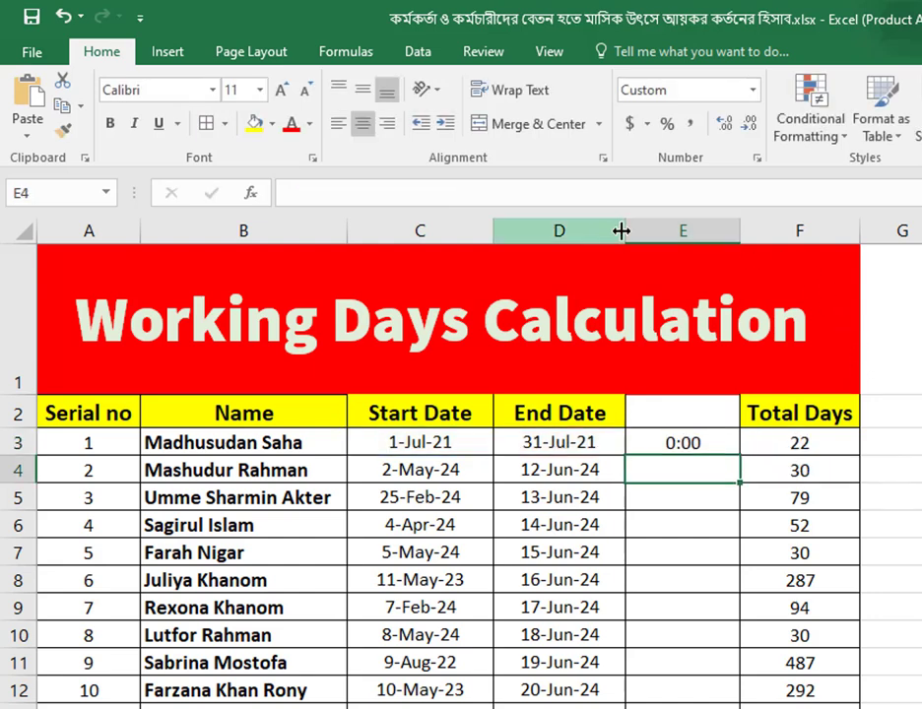
Widen column D and replace E3's formula with a fresh NETWORKDAYS function
left_click_drag(625, 232, 786, 234)
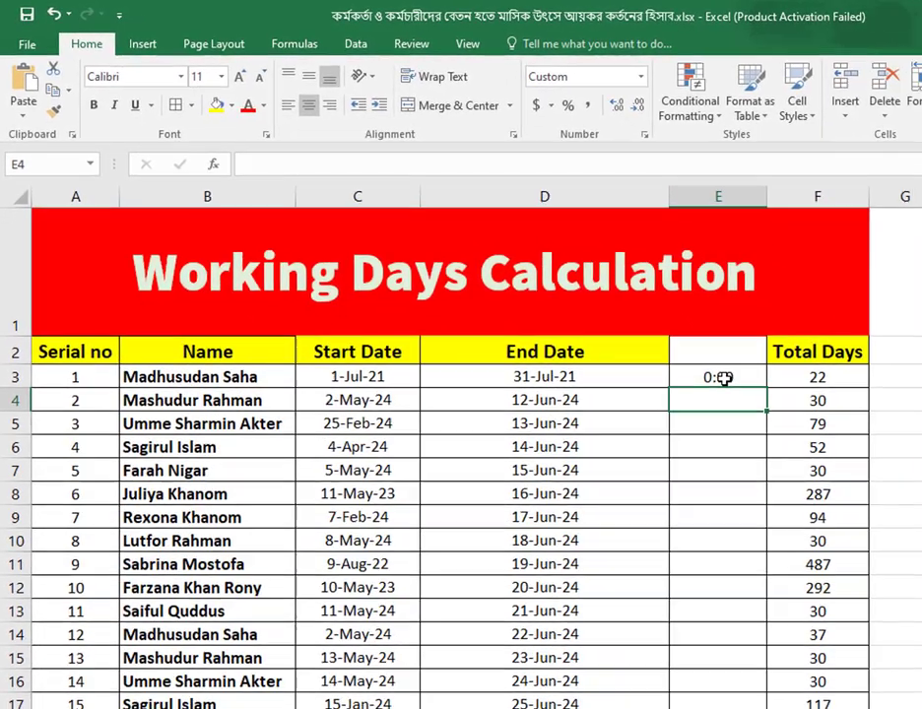
double_click(718, 375)
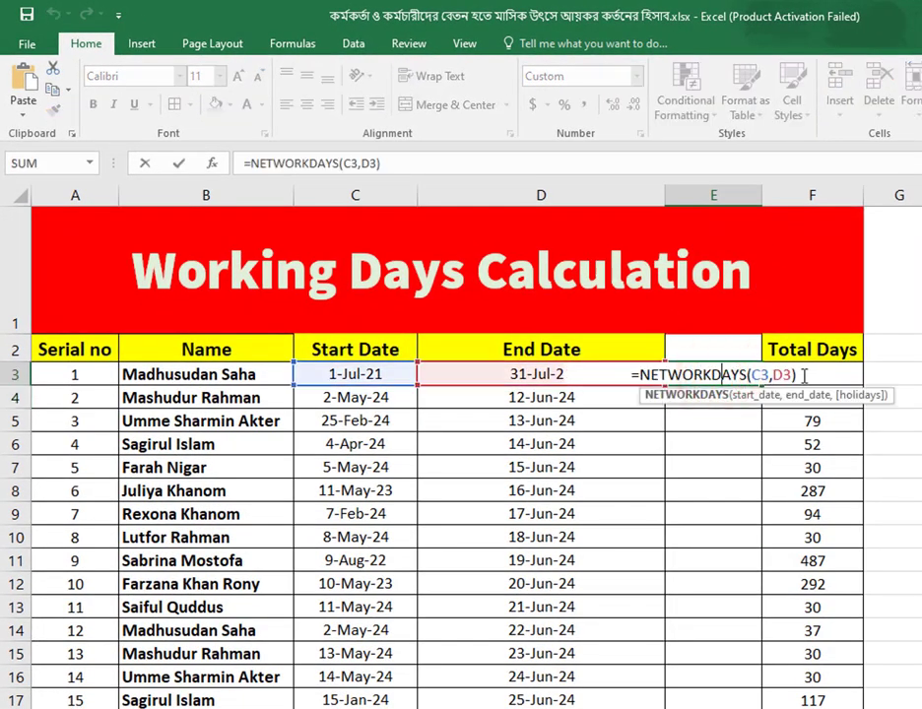
left_click_drag(803, 374, 603, 377)
type("=")
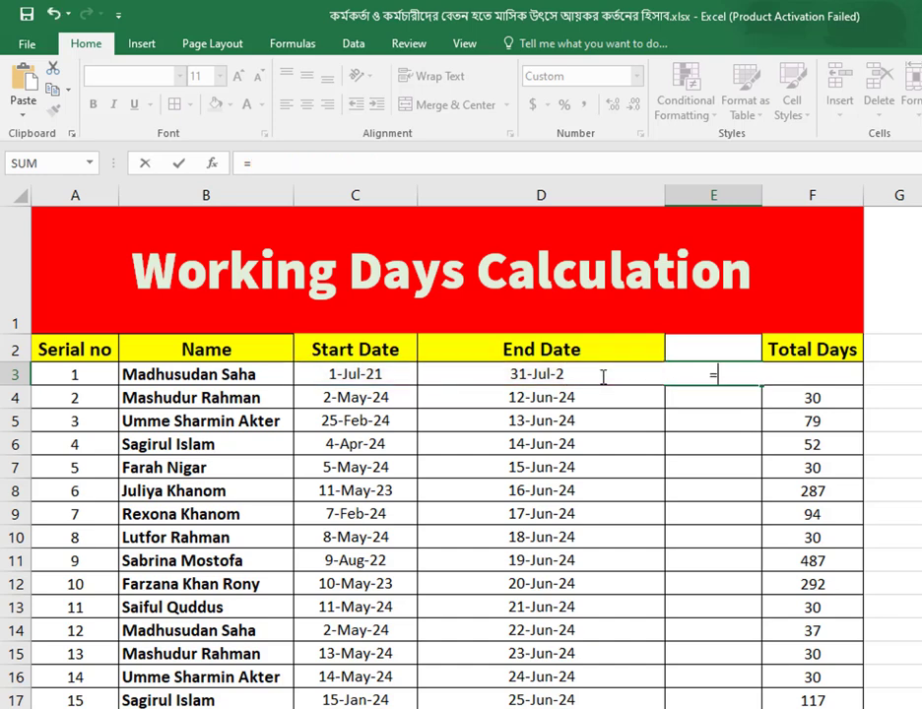
type("ne")
key("Down")
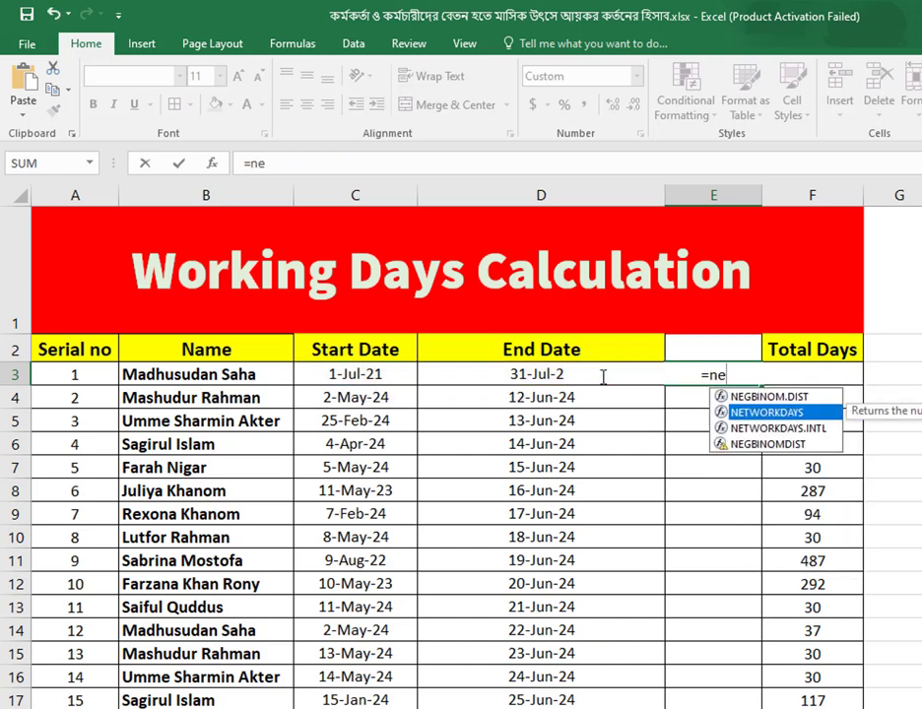
key("BackSpace")
key("BackSpace")
type("N")
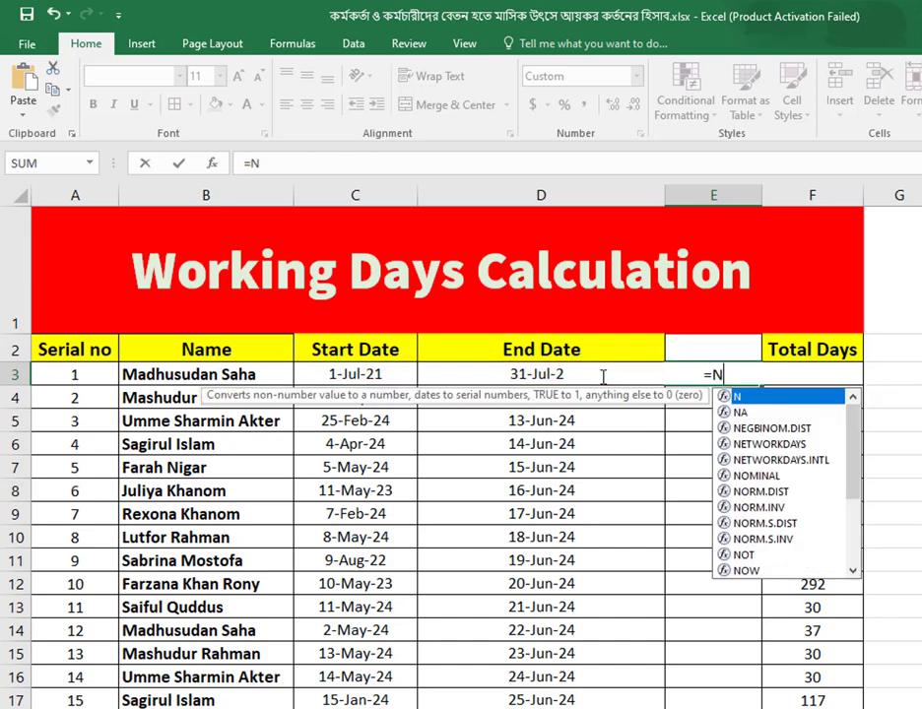
type("e")
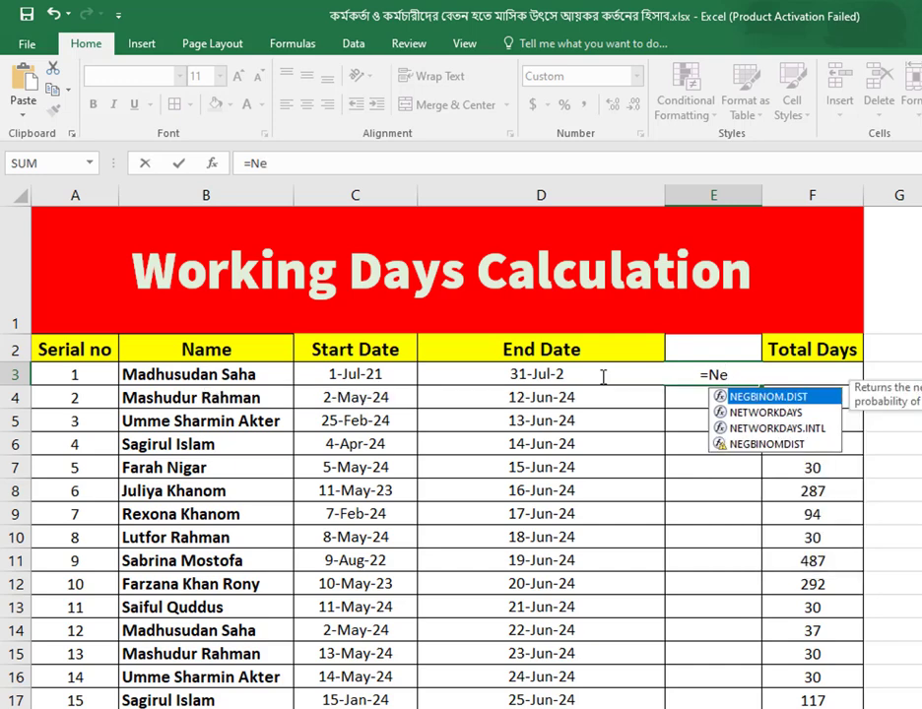
type("t")
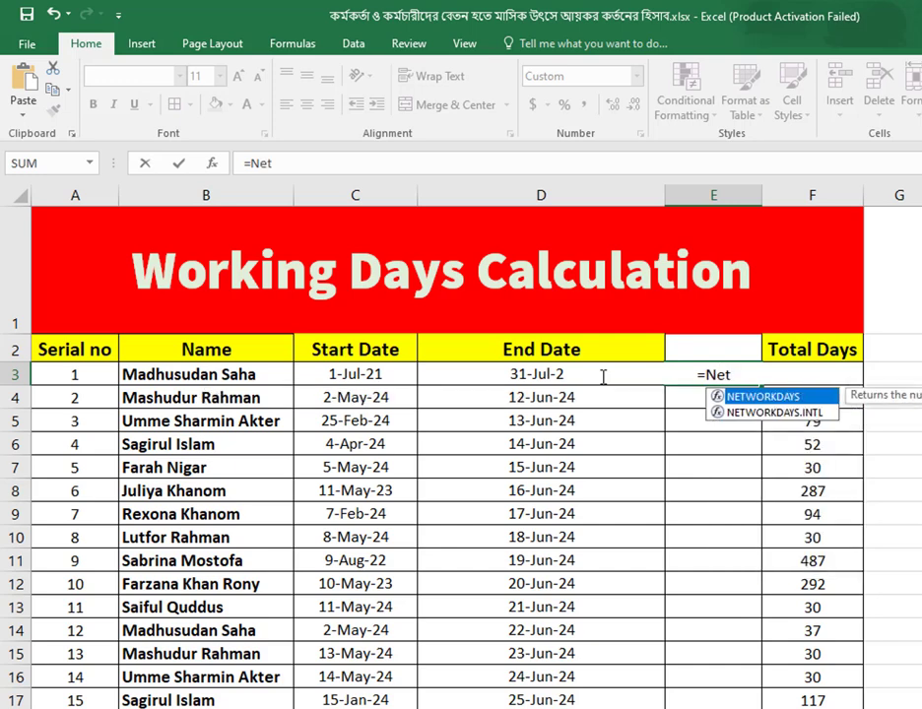
key("Tab")
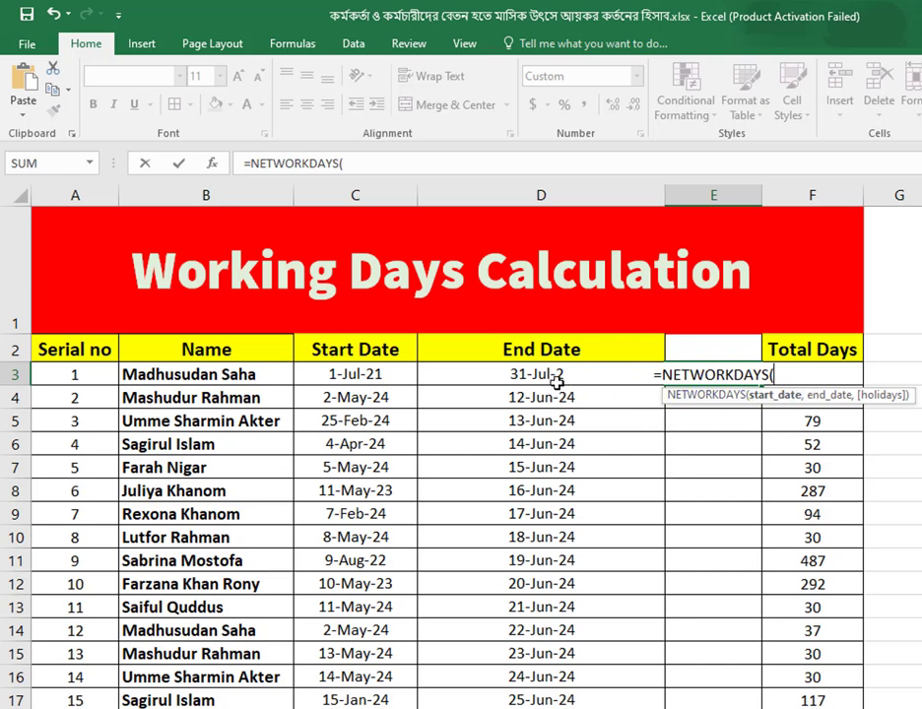
Complete =NETWORKDAYS(C3,D3) in E3 and fill it down column E to row 17
left_click(363, 371)
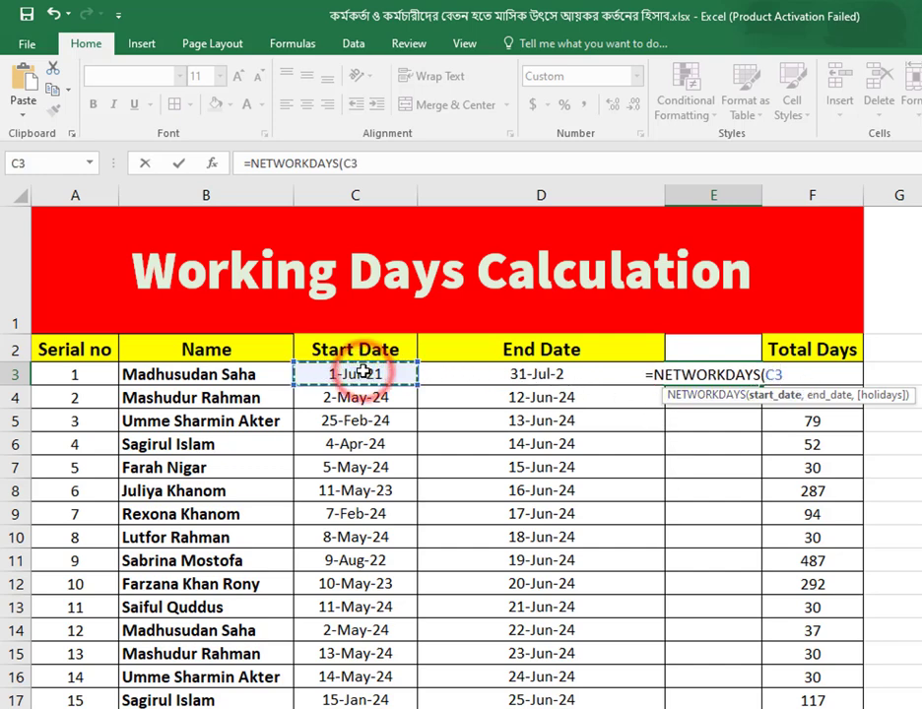
type(",")
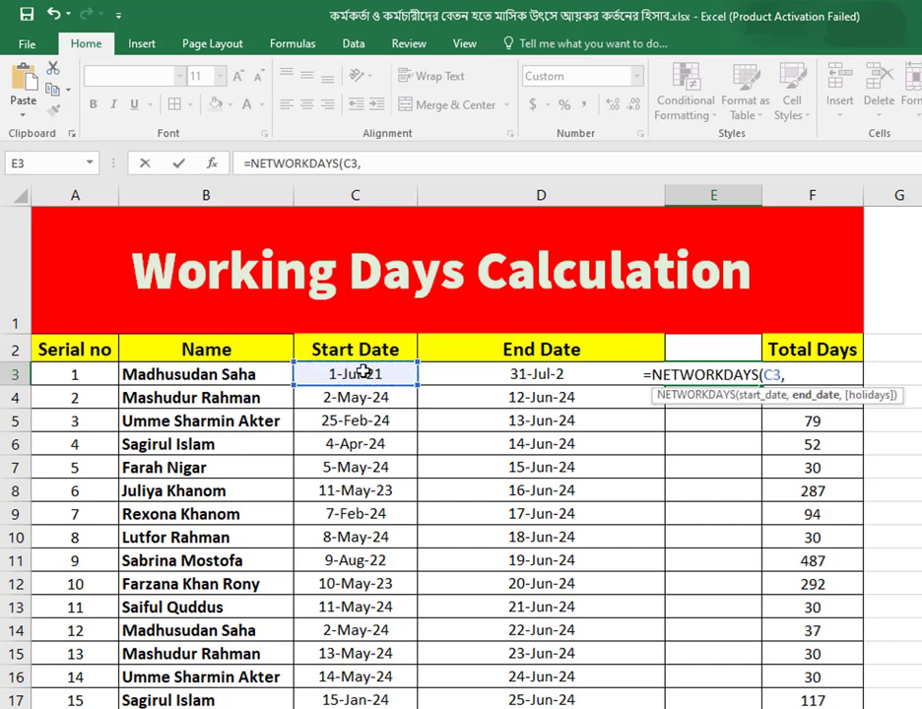
left_click(512, 380)
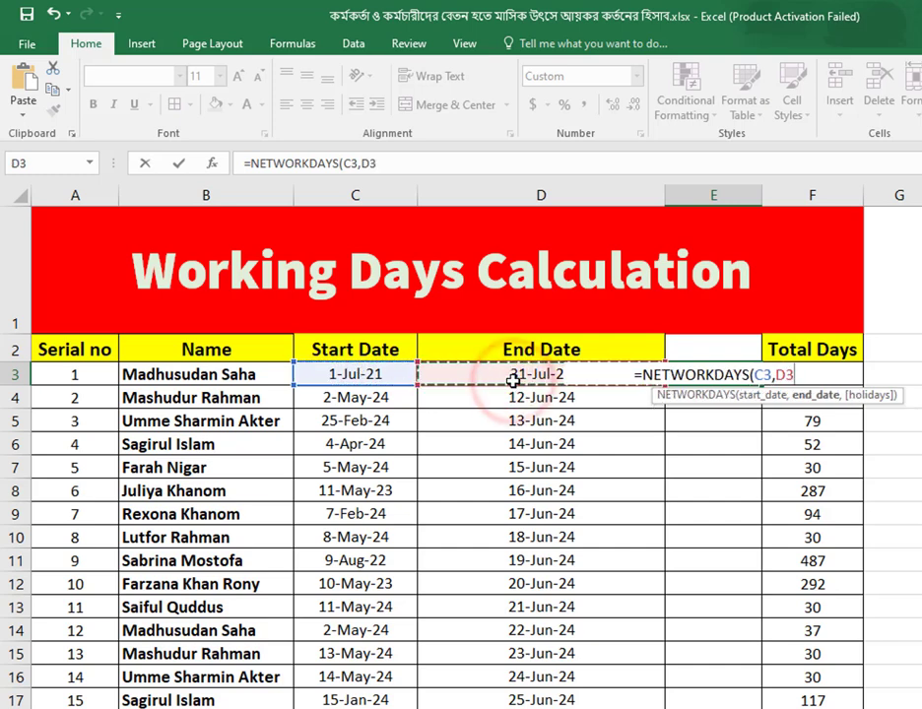
type(")")
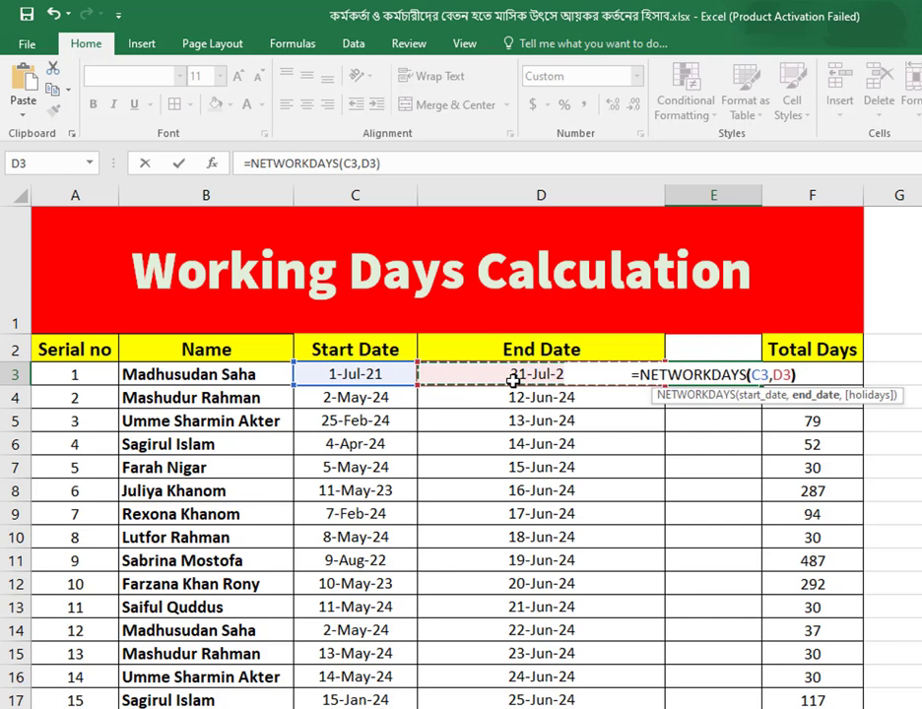
key("Return")
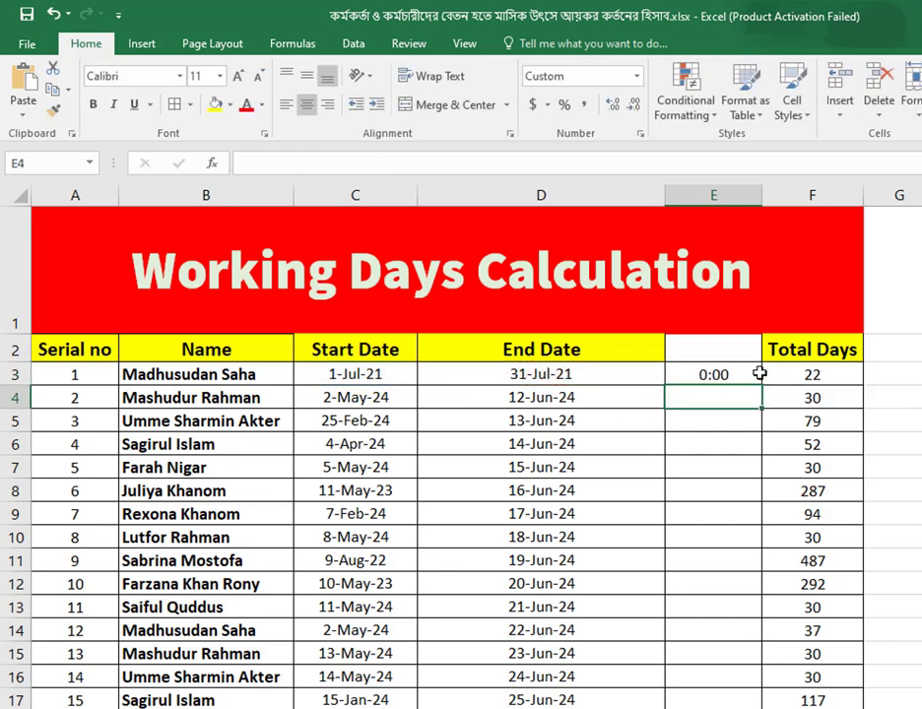
left_click(738, 374)
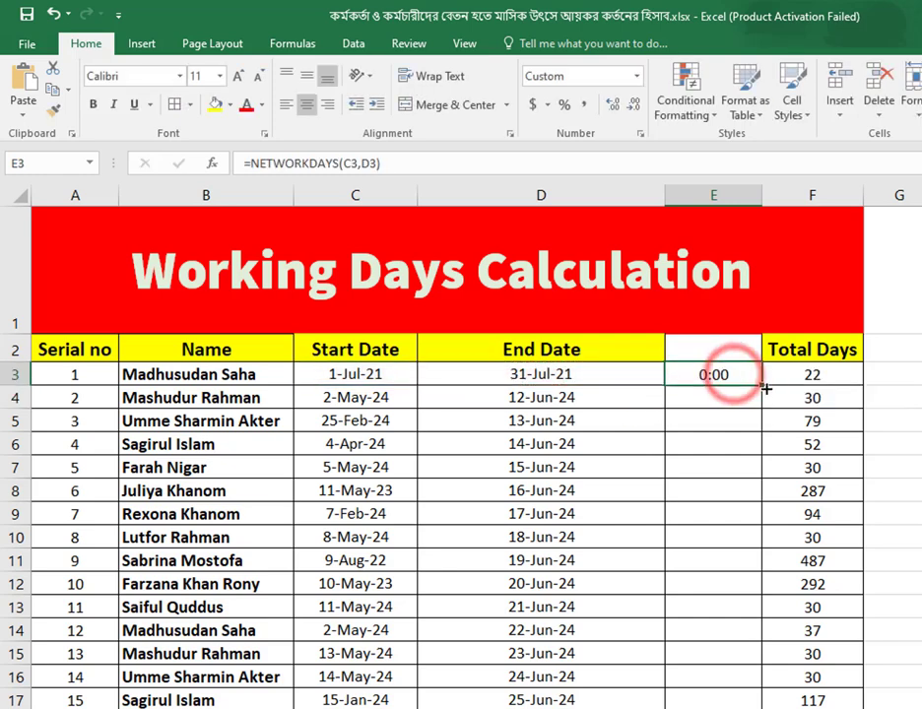
double_click(763, 387)
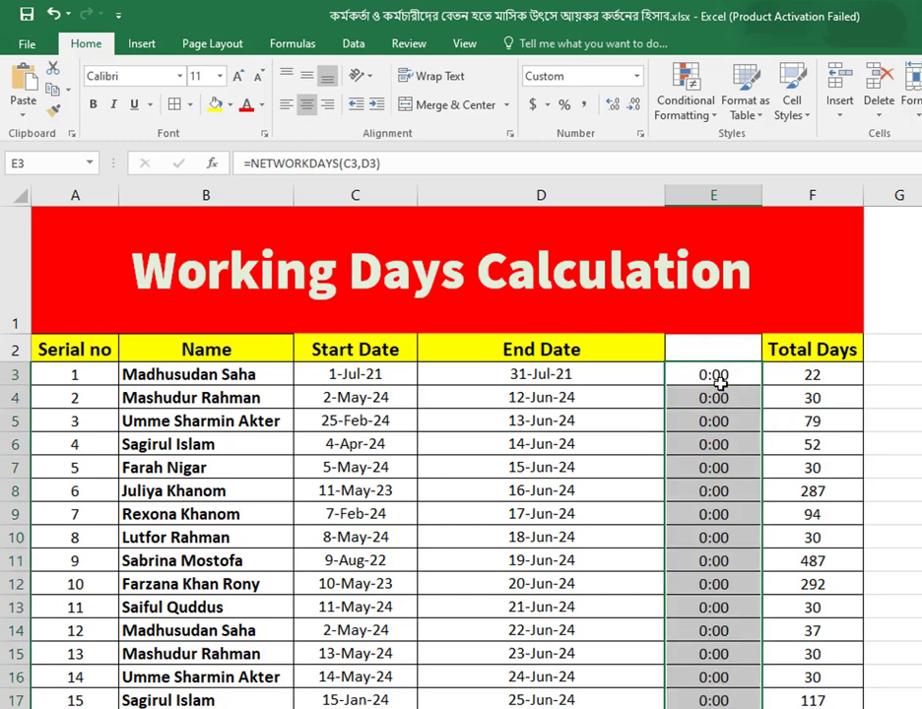
Apply the 14-Mar-12 date format to E3:E19 via Format Cells
left_click_drag(731, 373, 737, 704)
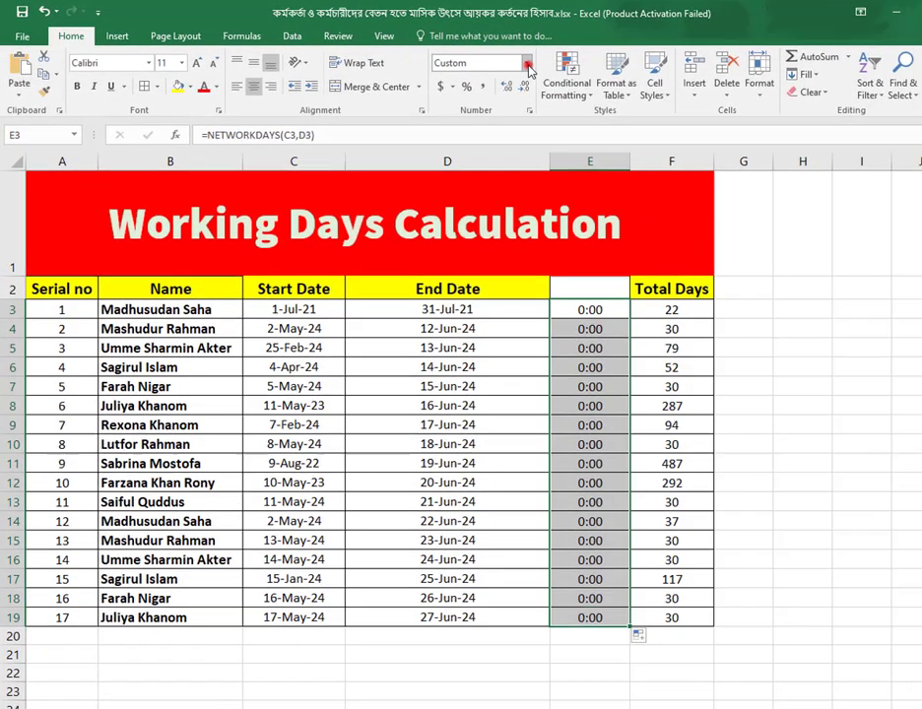
left_click(526, 62)
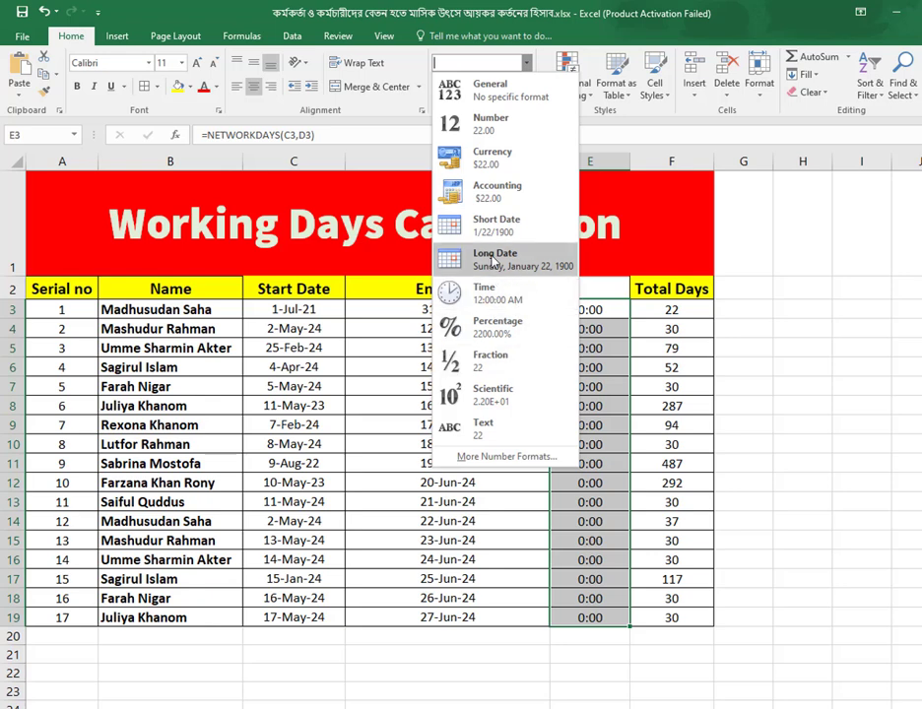
left_click(543, 59)
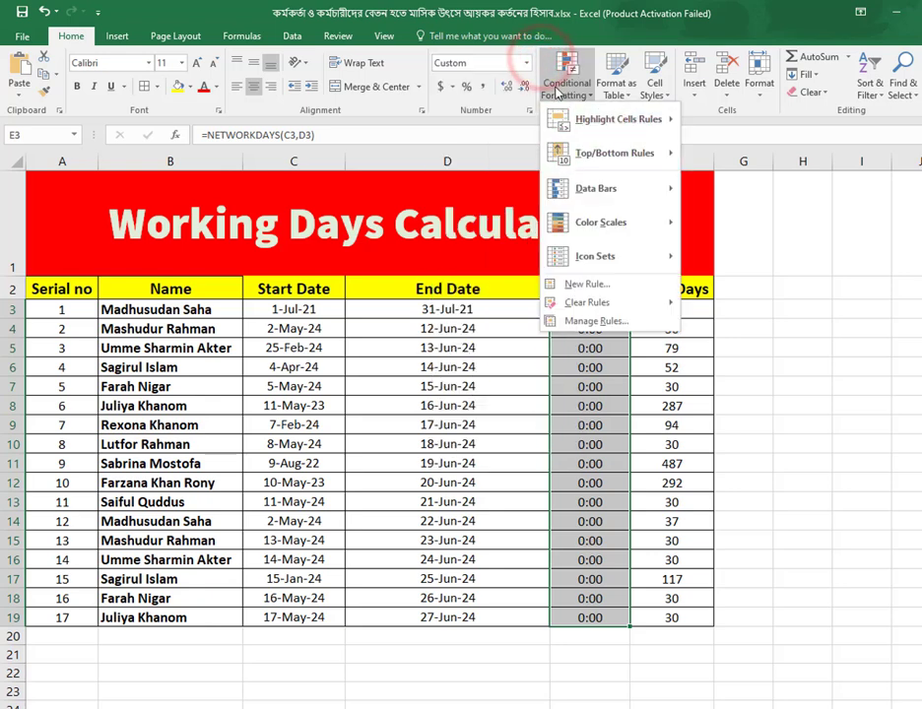
left_click(530, 36)
left_click(529, 112)
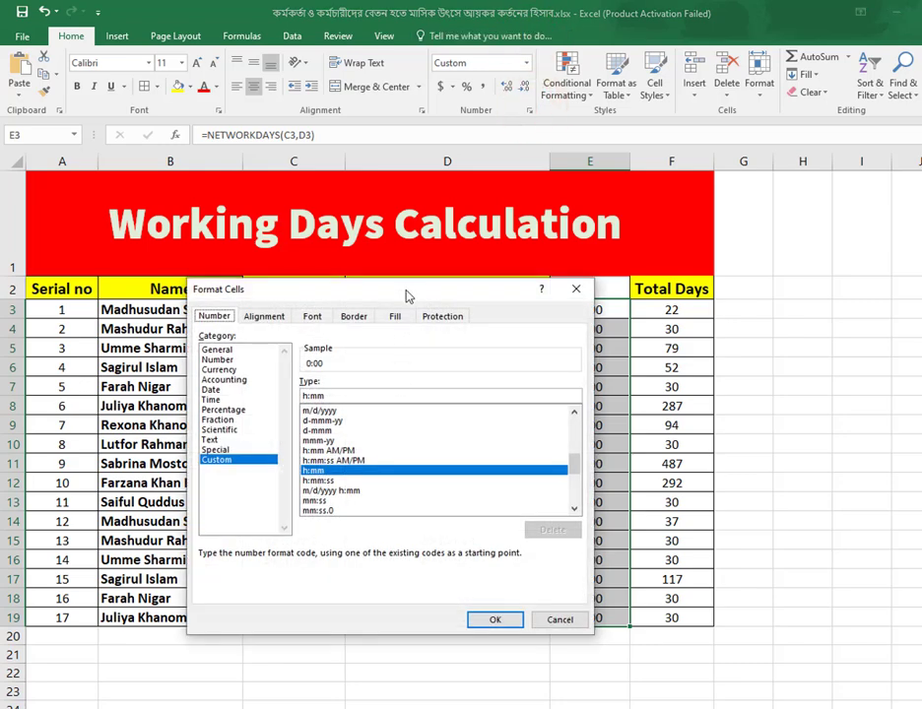
left_click(211, 390)
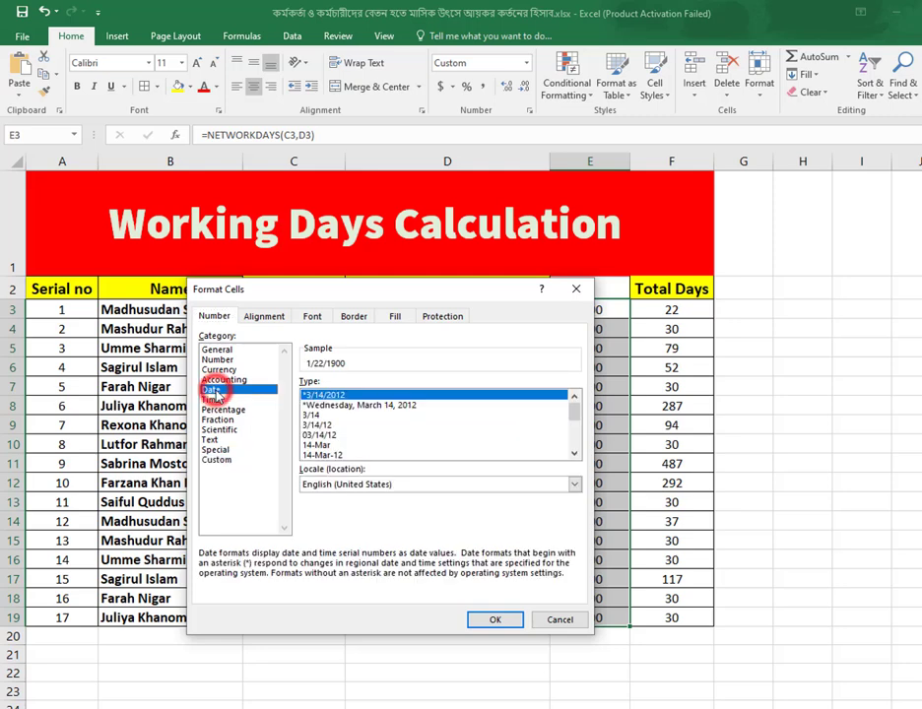
left_click(332, 456)
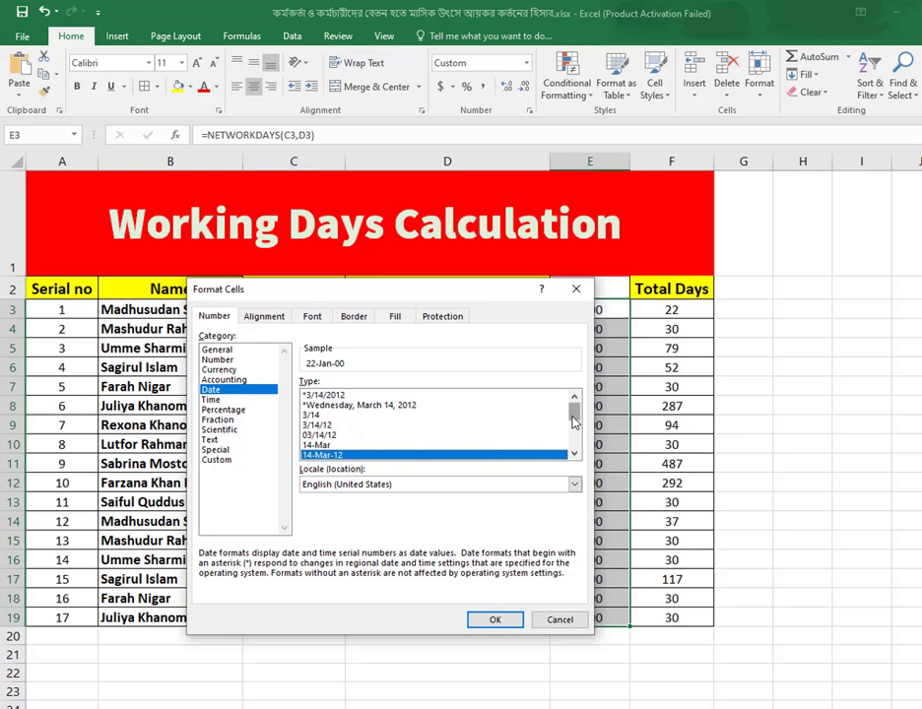
left_click(511, 619)
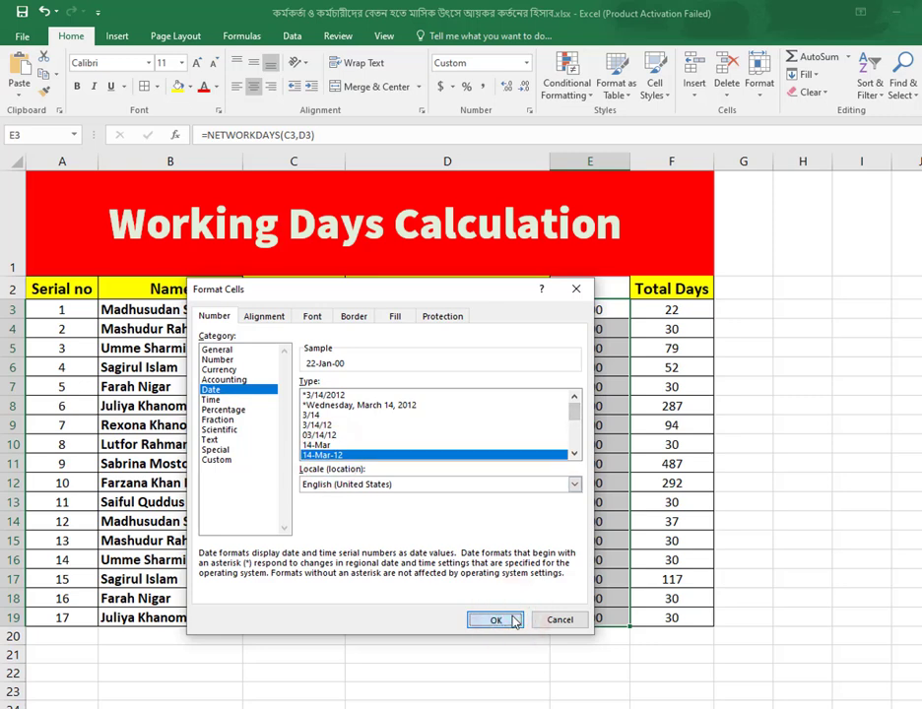
left_click(511, 620)
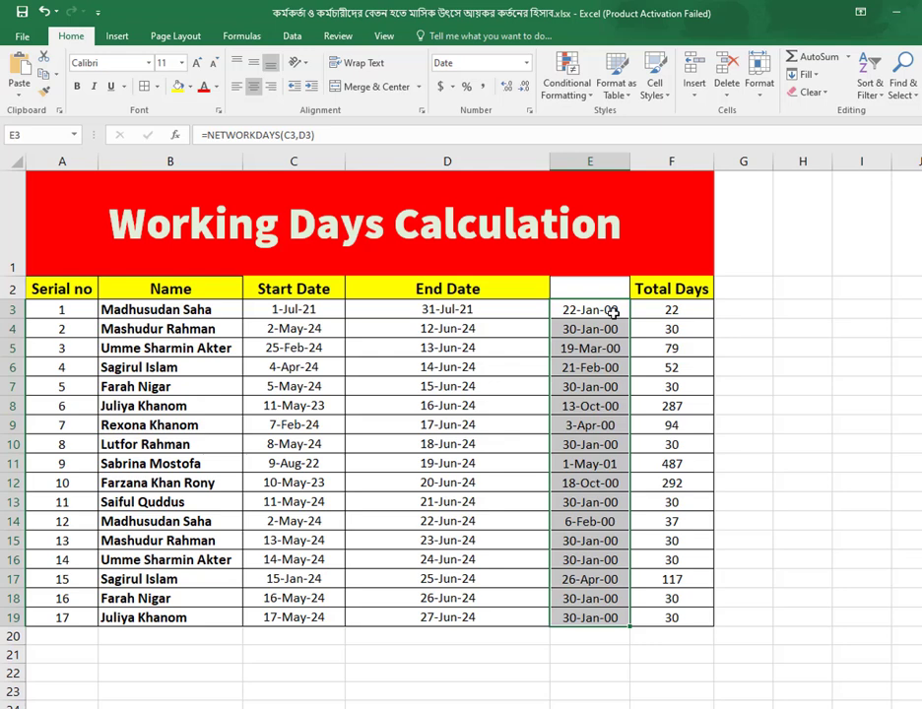
Format E3:E19 as Number with 0 decimal places, showing counts like 22, 30 and 487
key("ctrl+q")
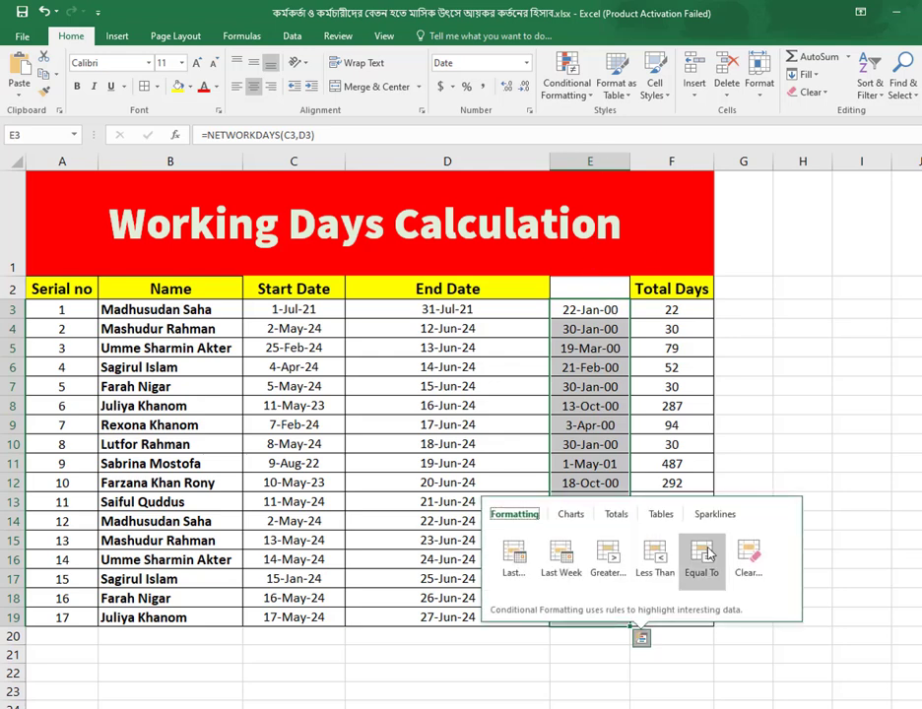
left_click(837, 447)
left_click_drag(589, 310, 587, 600)
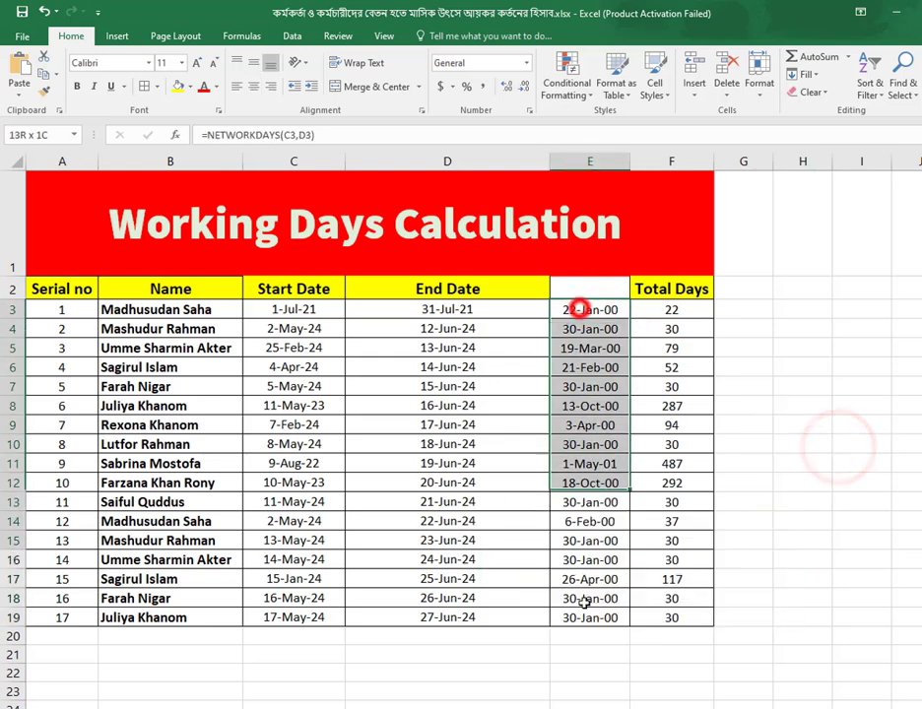
left_click(586, 600)
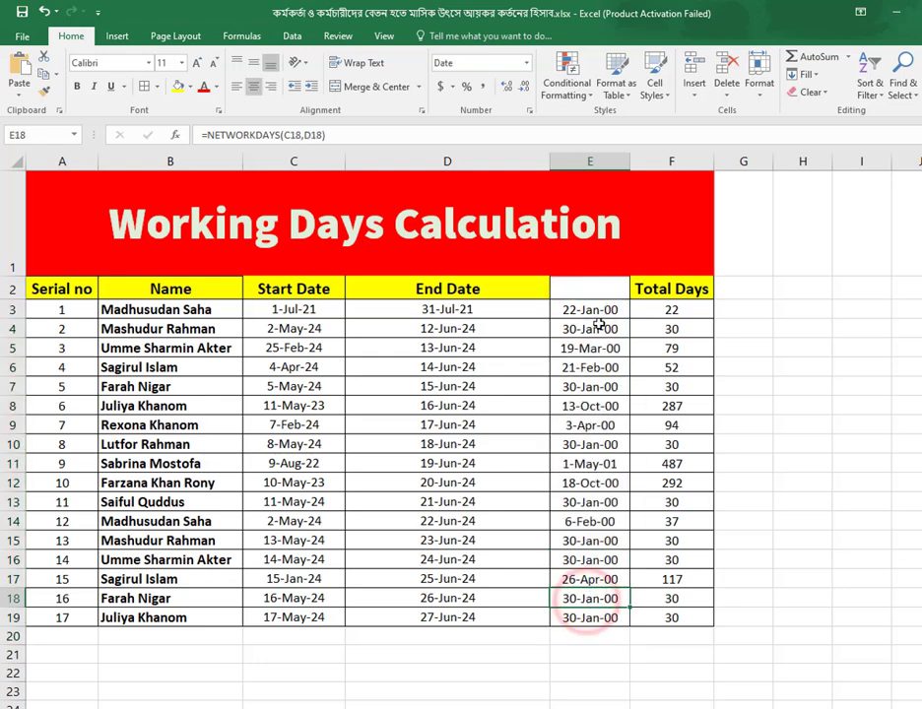
left_click_drag(591, 309, 603, 617)
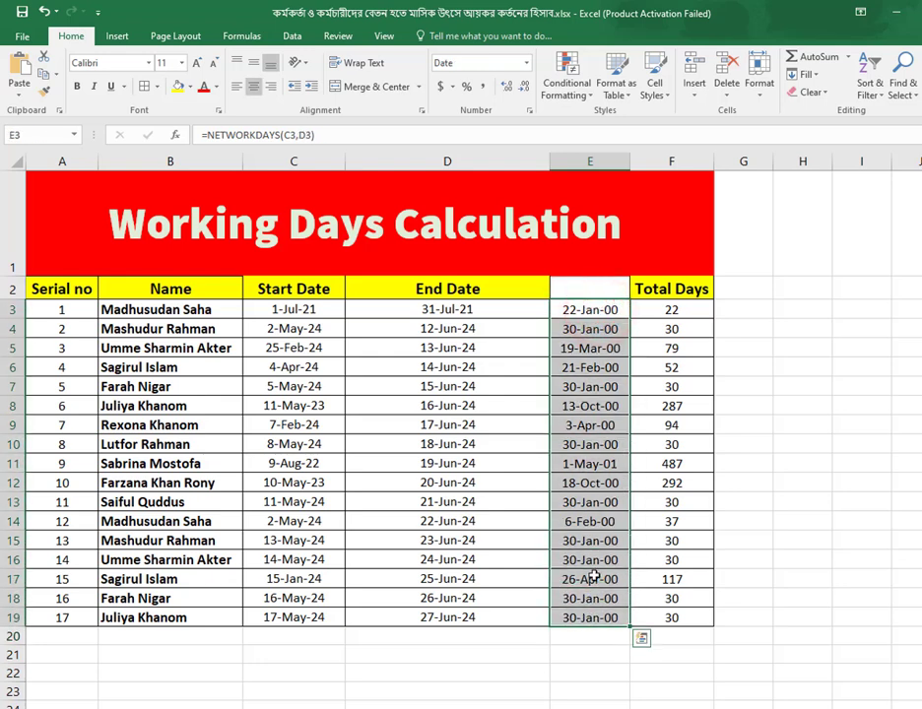
left_click(524, 64)
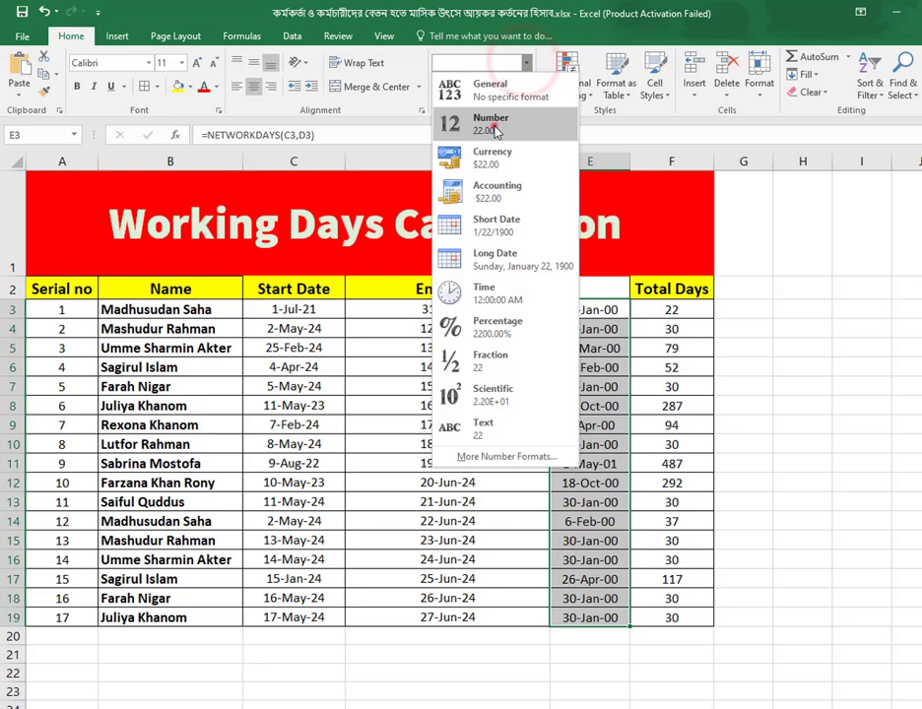
left_click(494, 124)
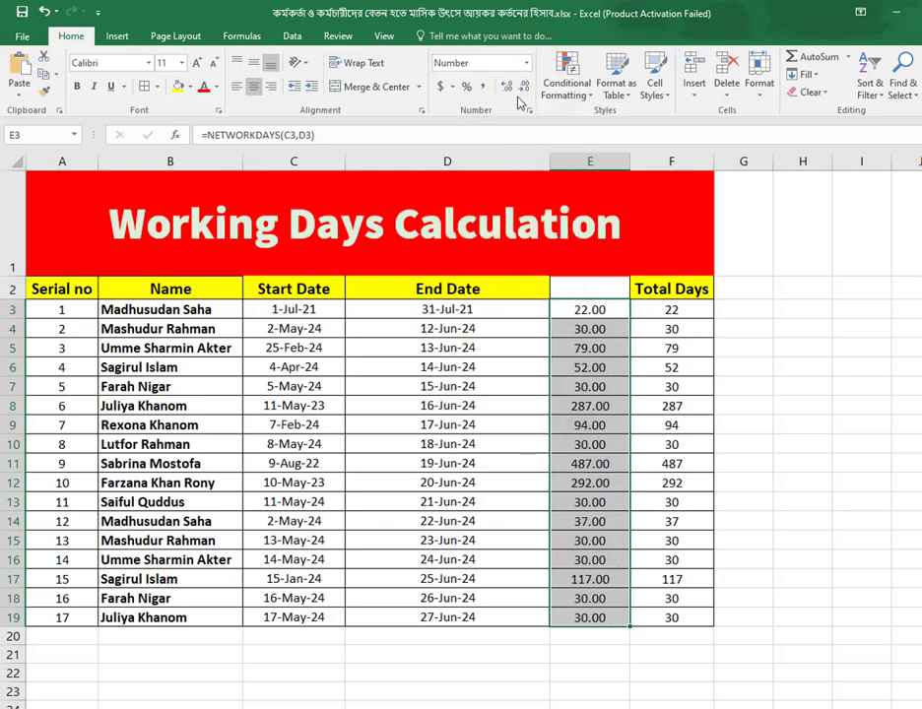
left_click(530, 111)
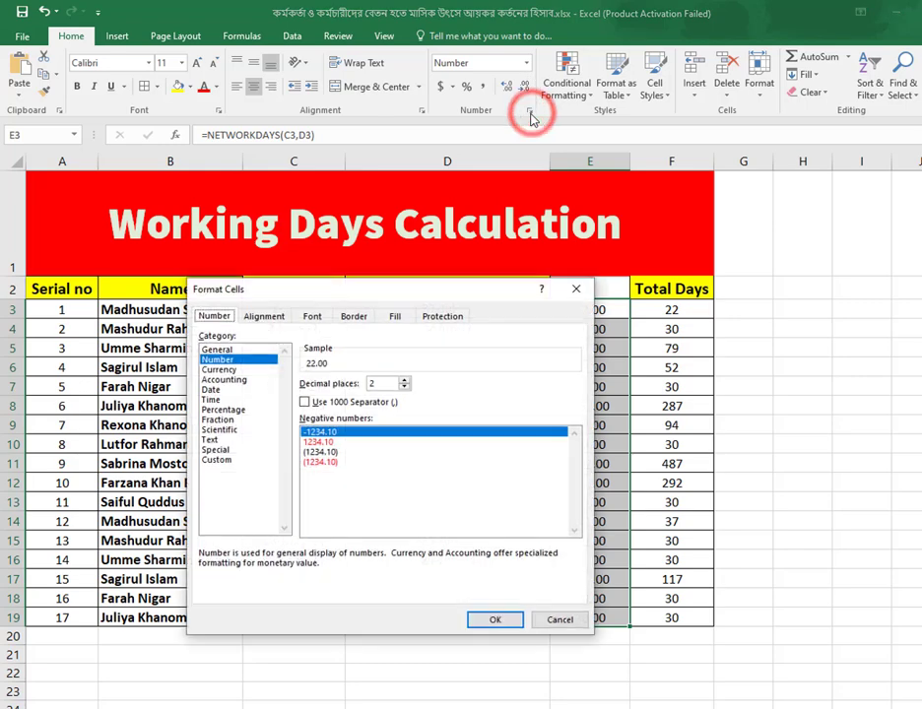
double_click(372, 383)
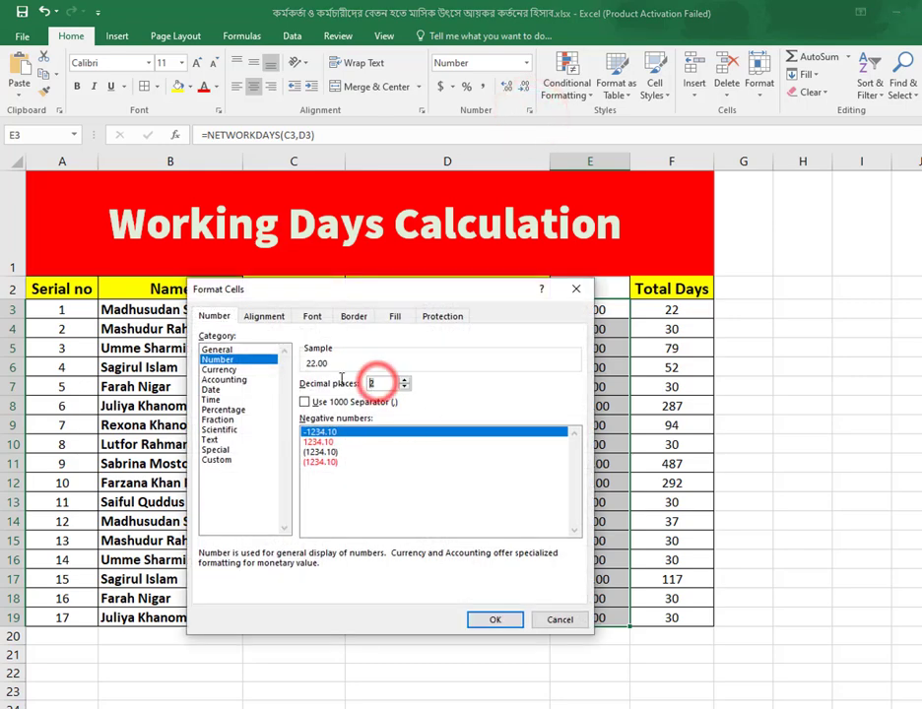
type("0")
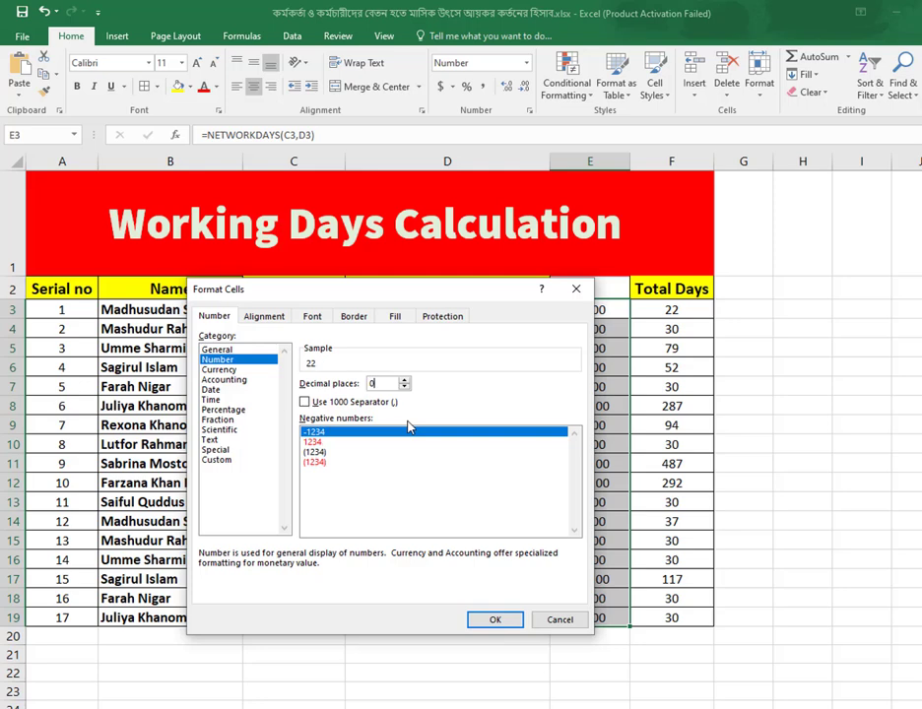
left_click(500, 624)
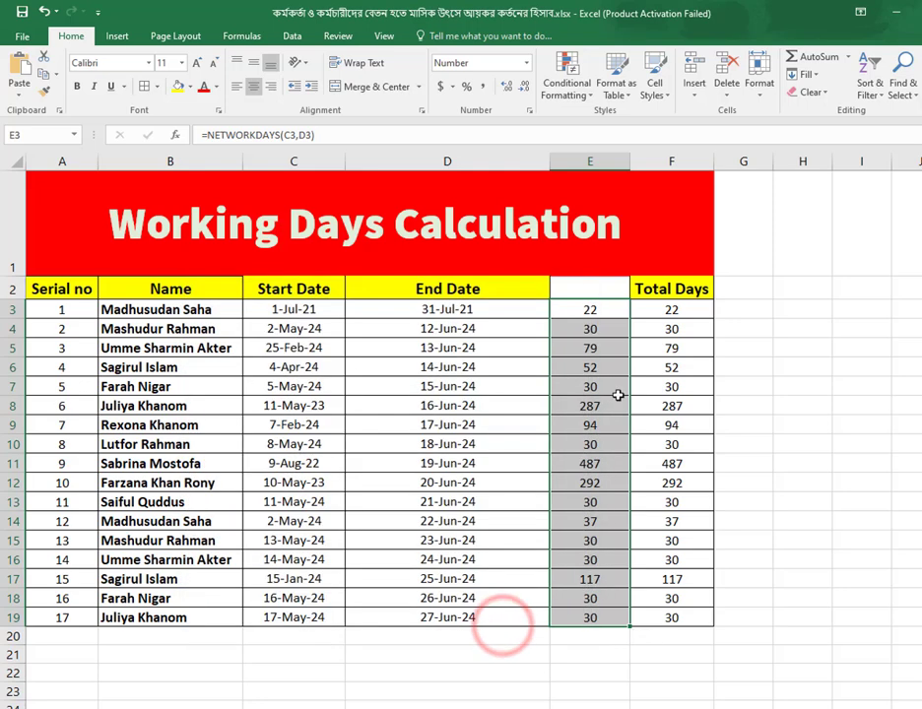
Move the Total Days heading from F2 to E2
left_click_drag(597, 311, 626, 616)
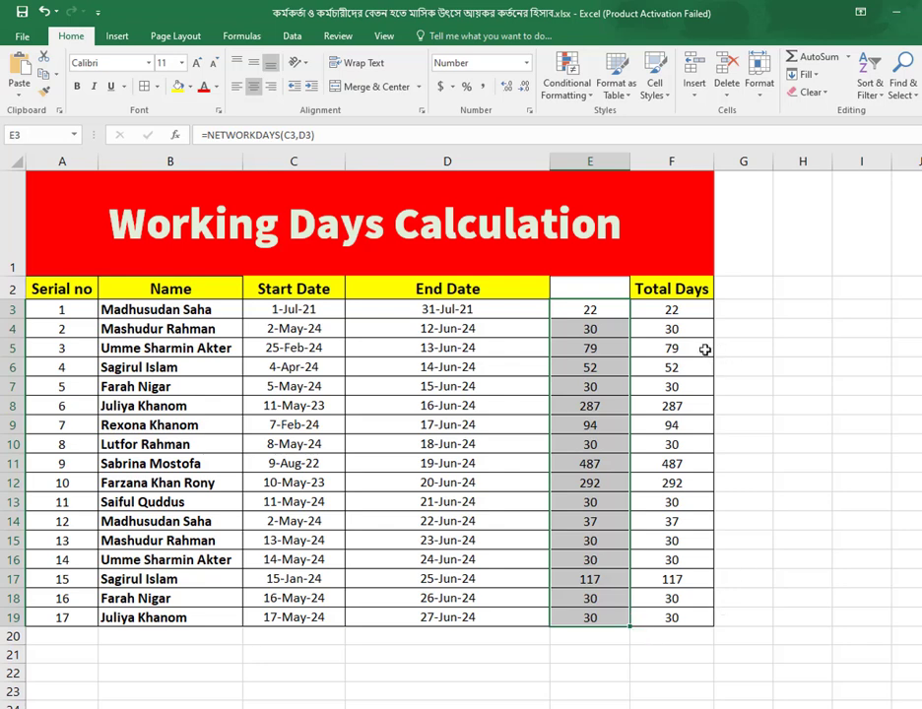
left_click(597, 294)
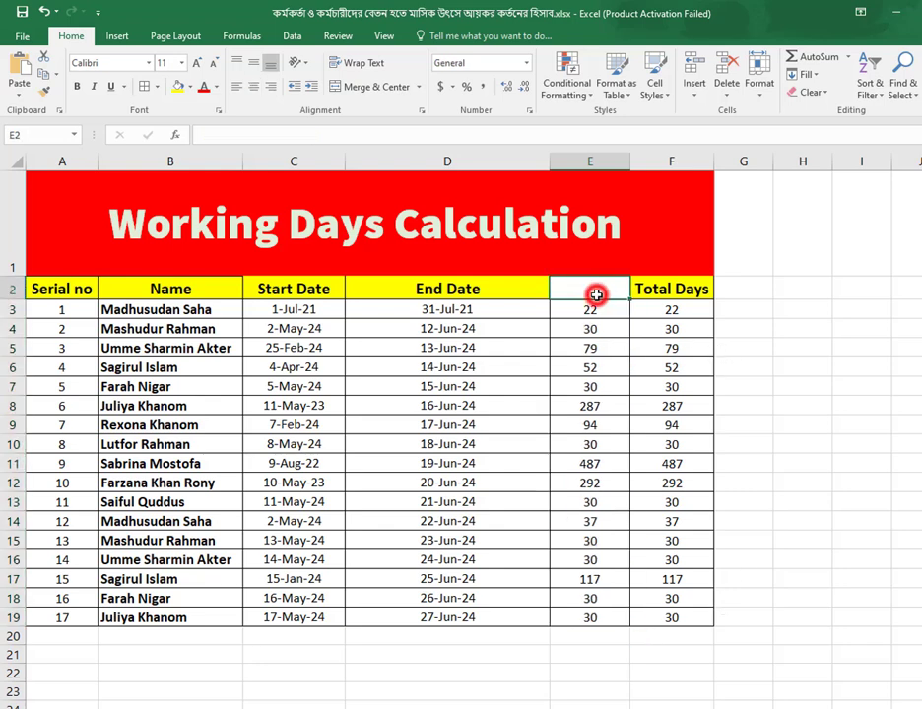
left_click(689, 289)
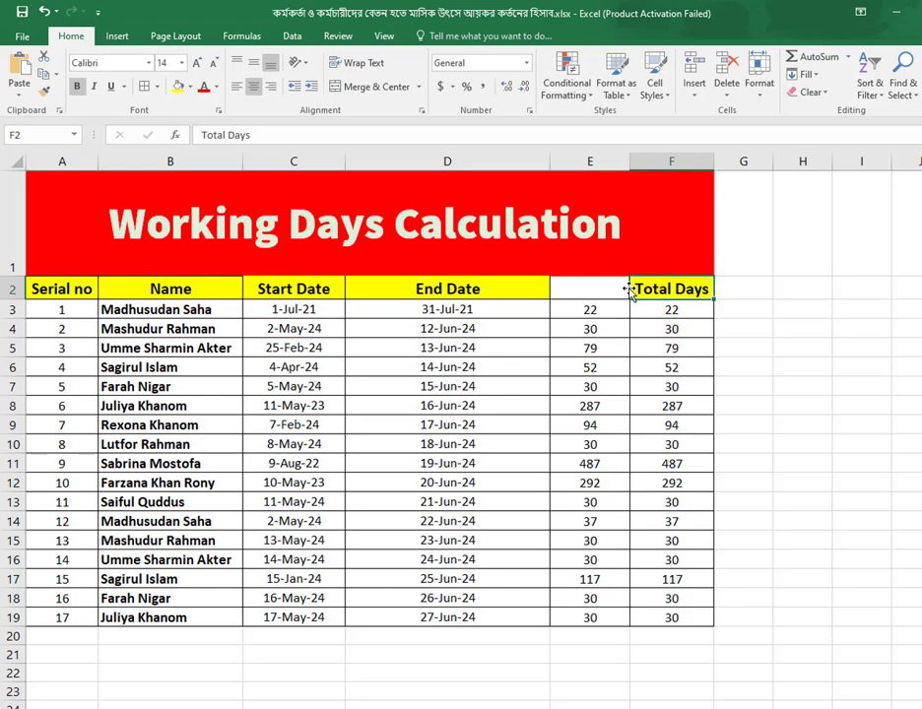
left_click_drag(630, 291, 579, 292)
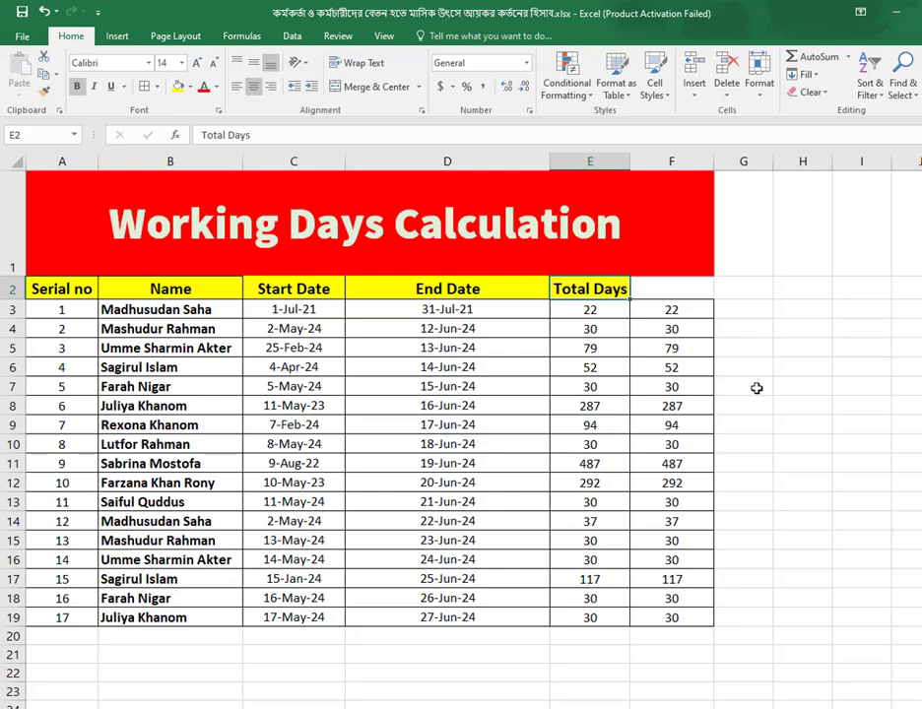
Delete the old duplicate values in column F
left_click(680, 160)
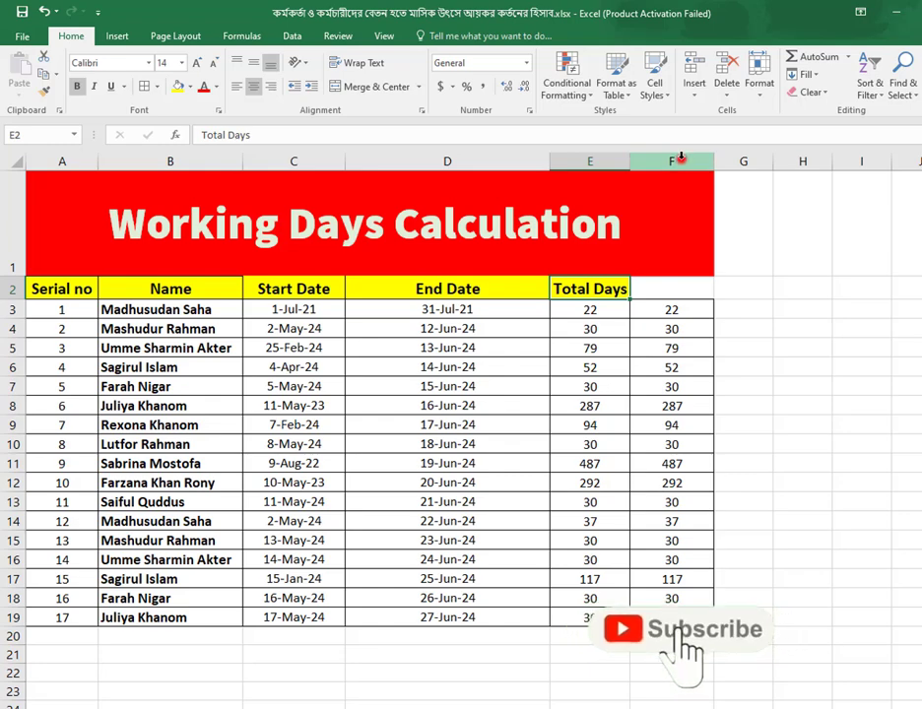
mouse_move(672, 598)
left_mouse_down()
mouse_move(689, 311)
mouse_move(700, 630)
left_mouse_up()
key("Delete")
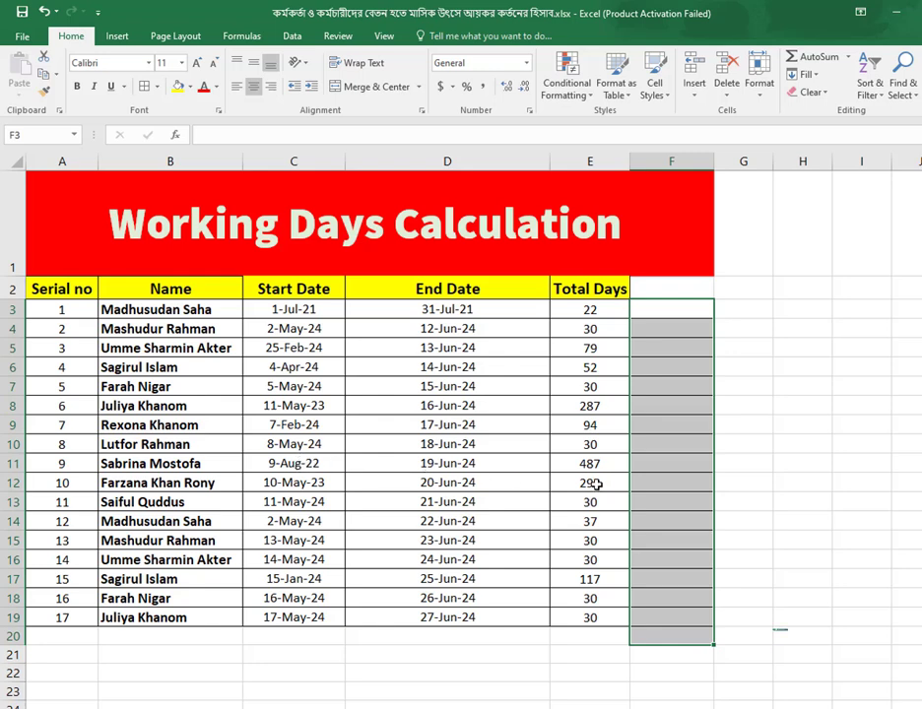
Edit C10's start date to 7/8/2024
left_click(589, 444)
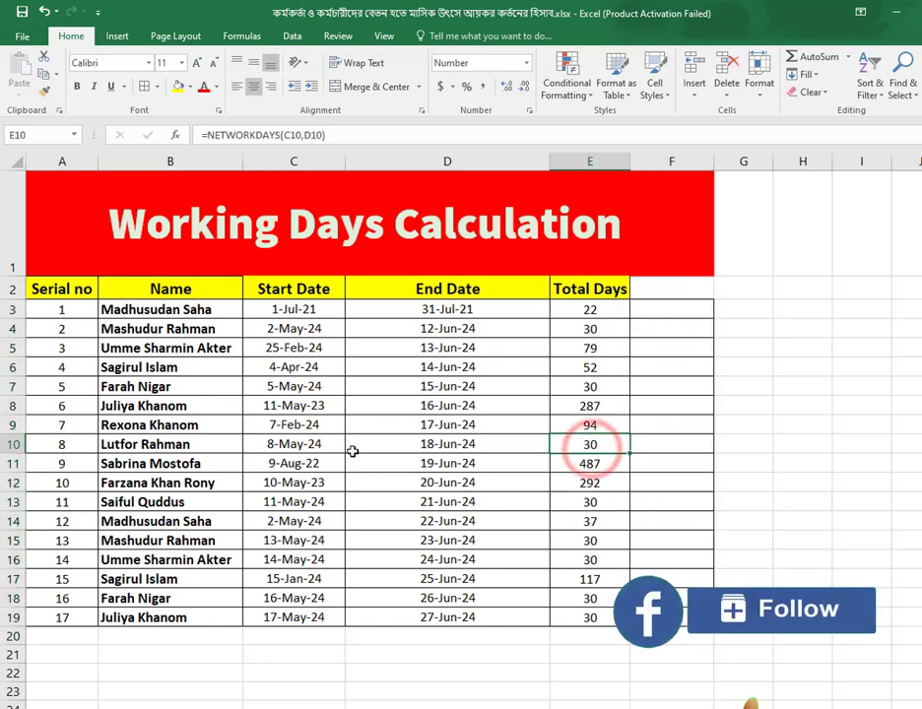
double_click(274, 445)
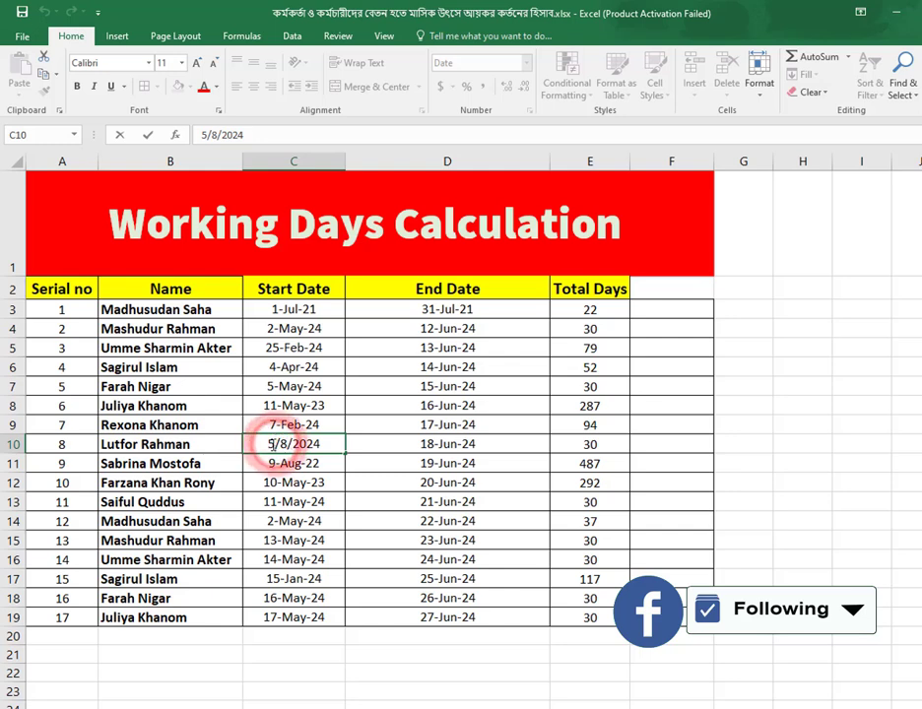
key("BackSpace")
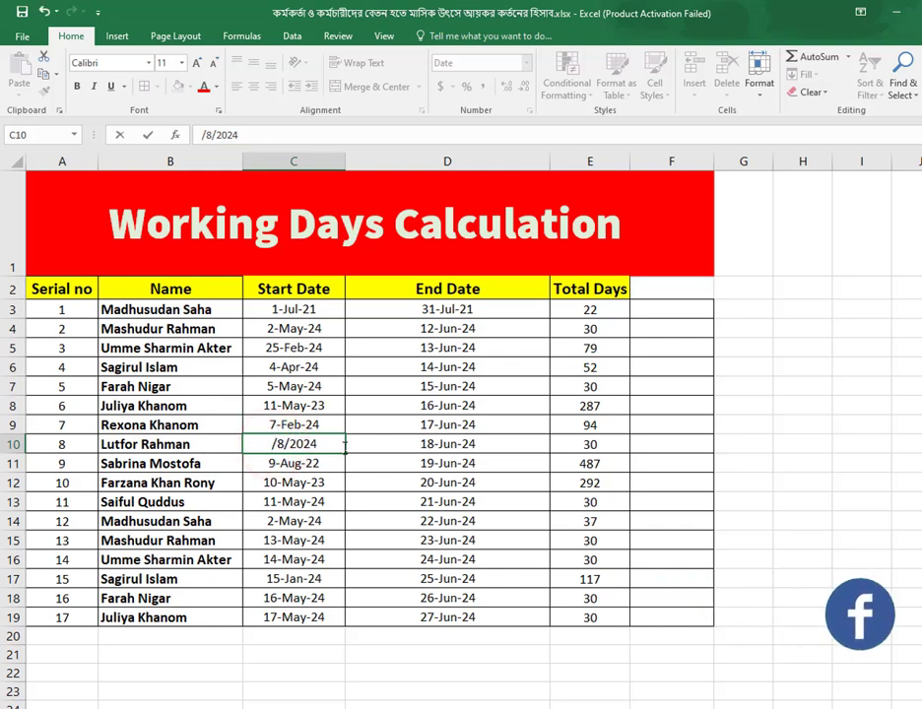
type("7")
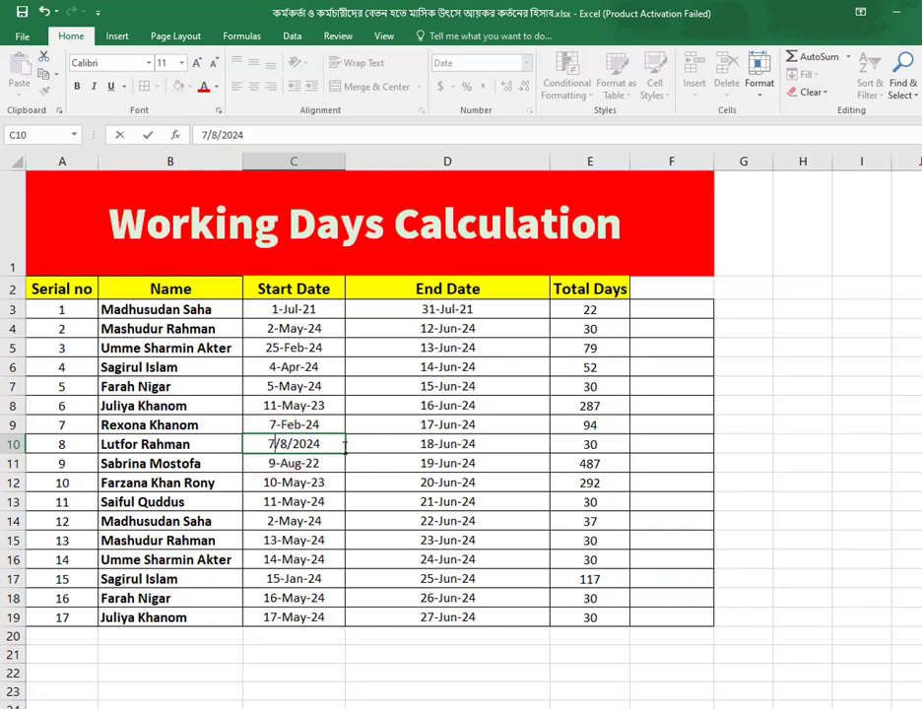
key("Return")
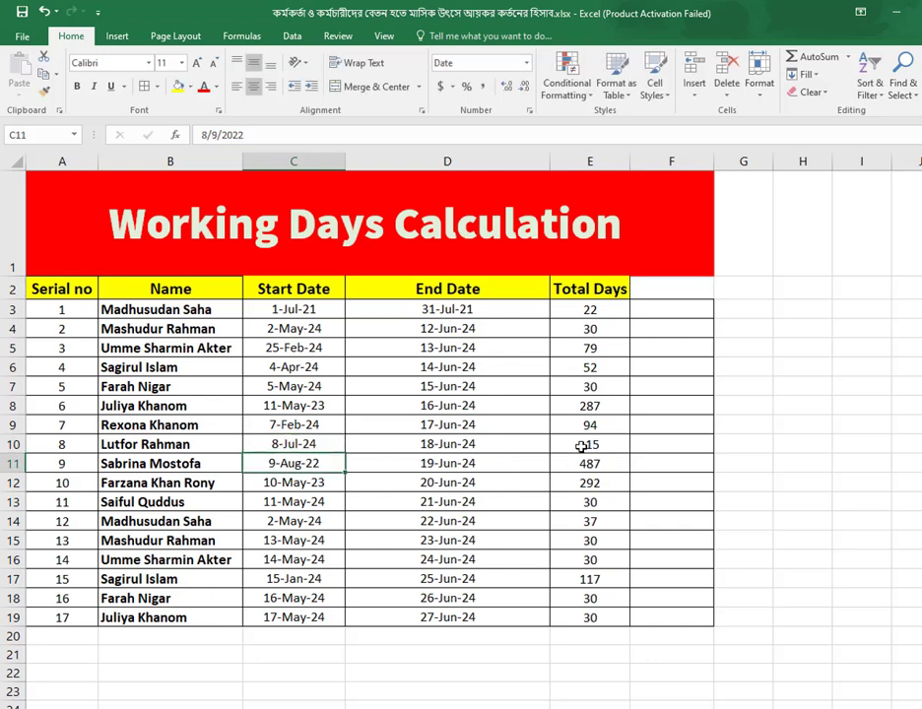
Correct C10 to 8-Jan-24 and confirm E10 recalculates to 117
double_click(301, 444)
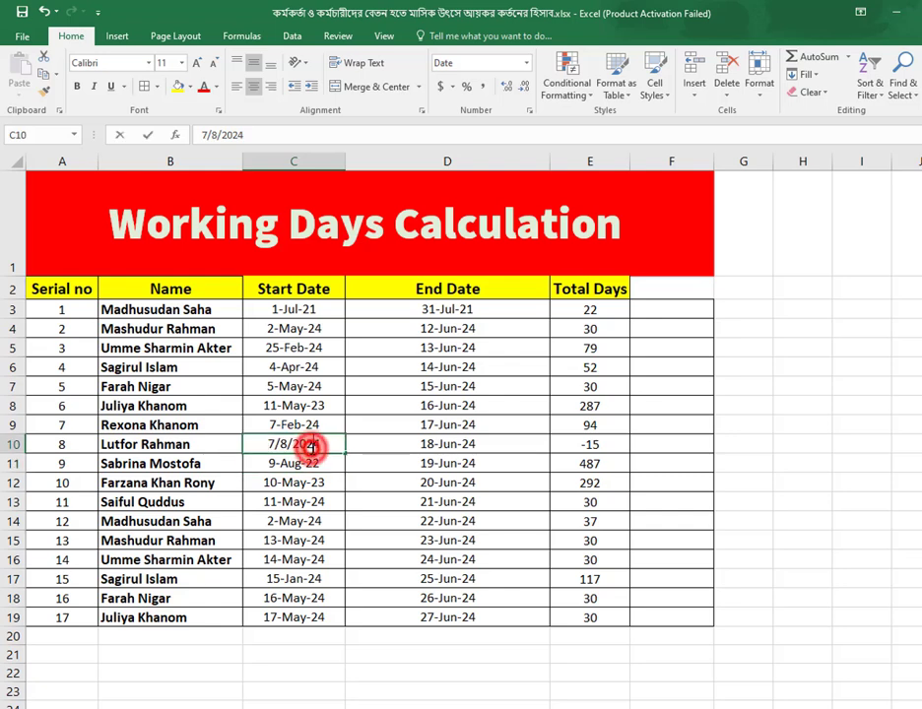
left_click_drag(275, 444, 259, 444)
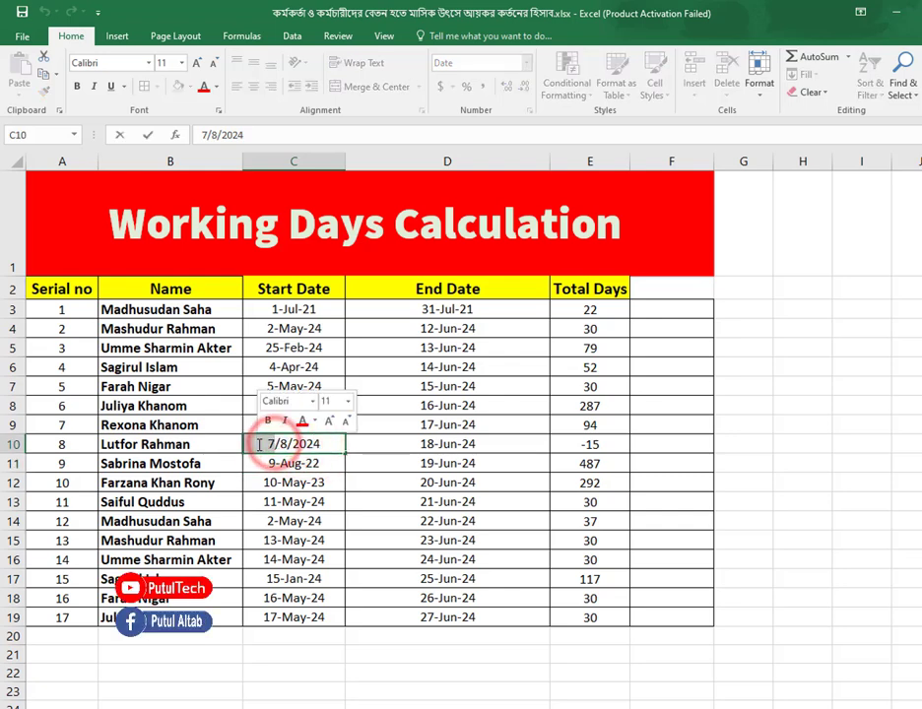
type("1")
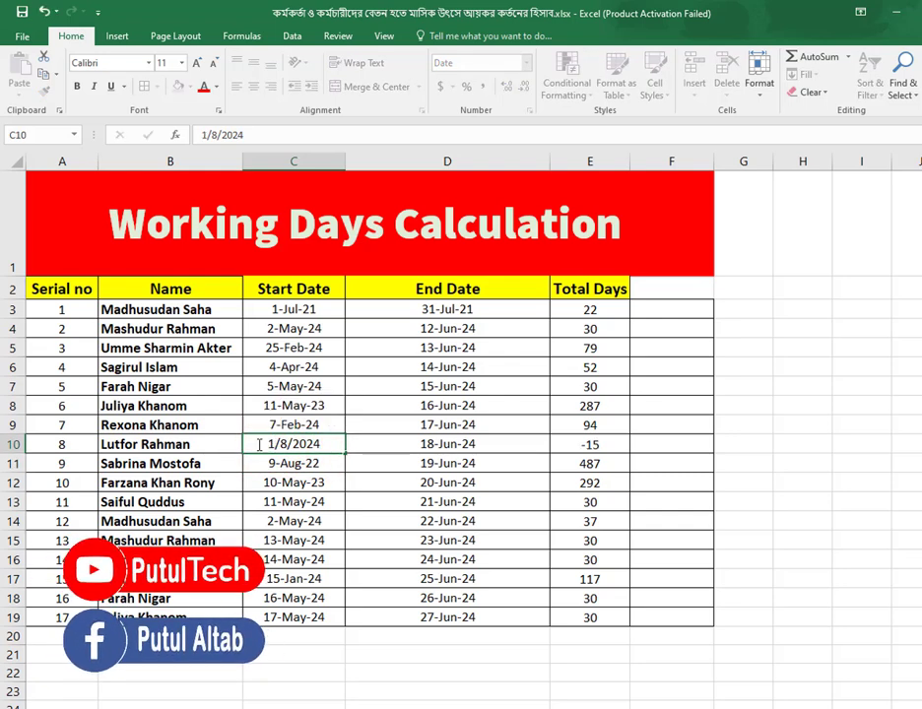
key("Return")
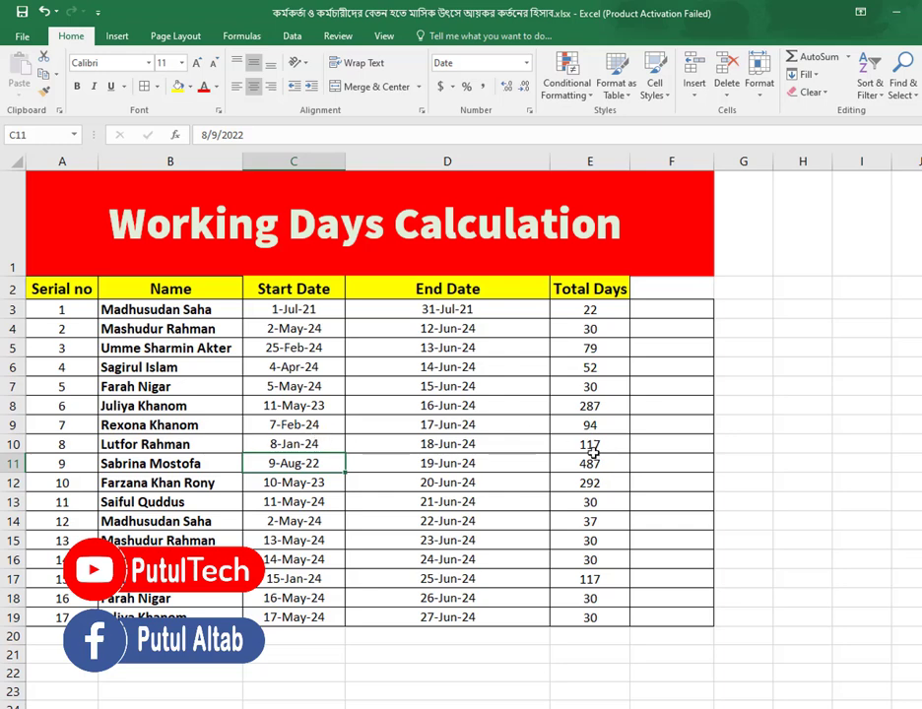
left_click(597, 445)
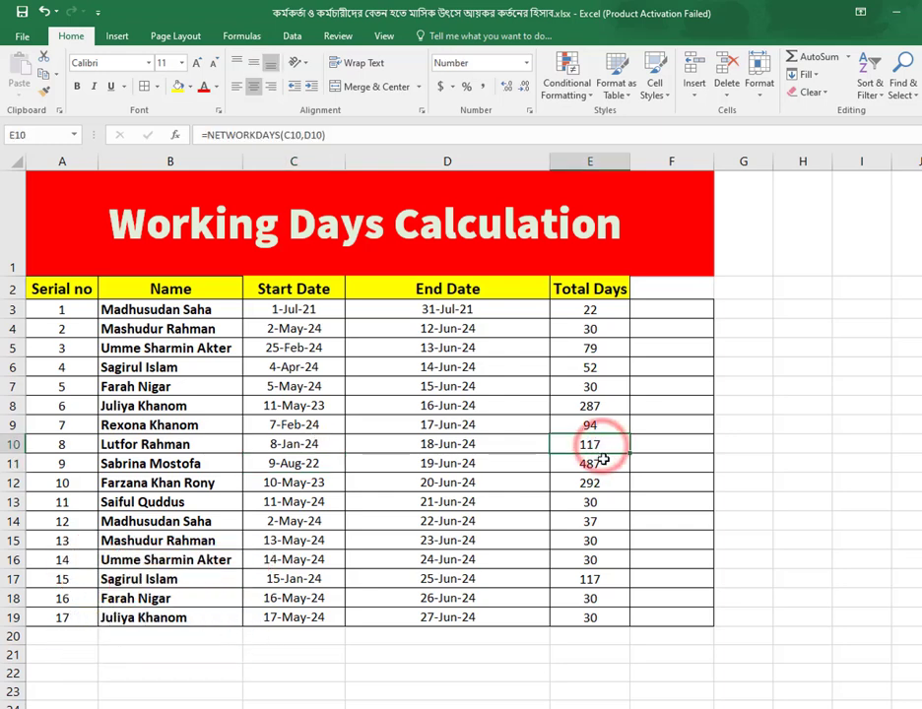